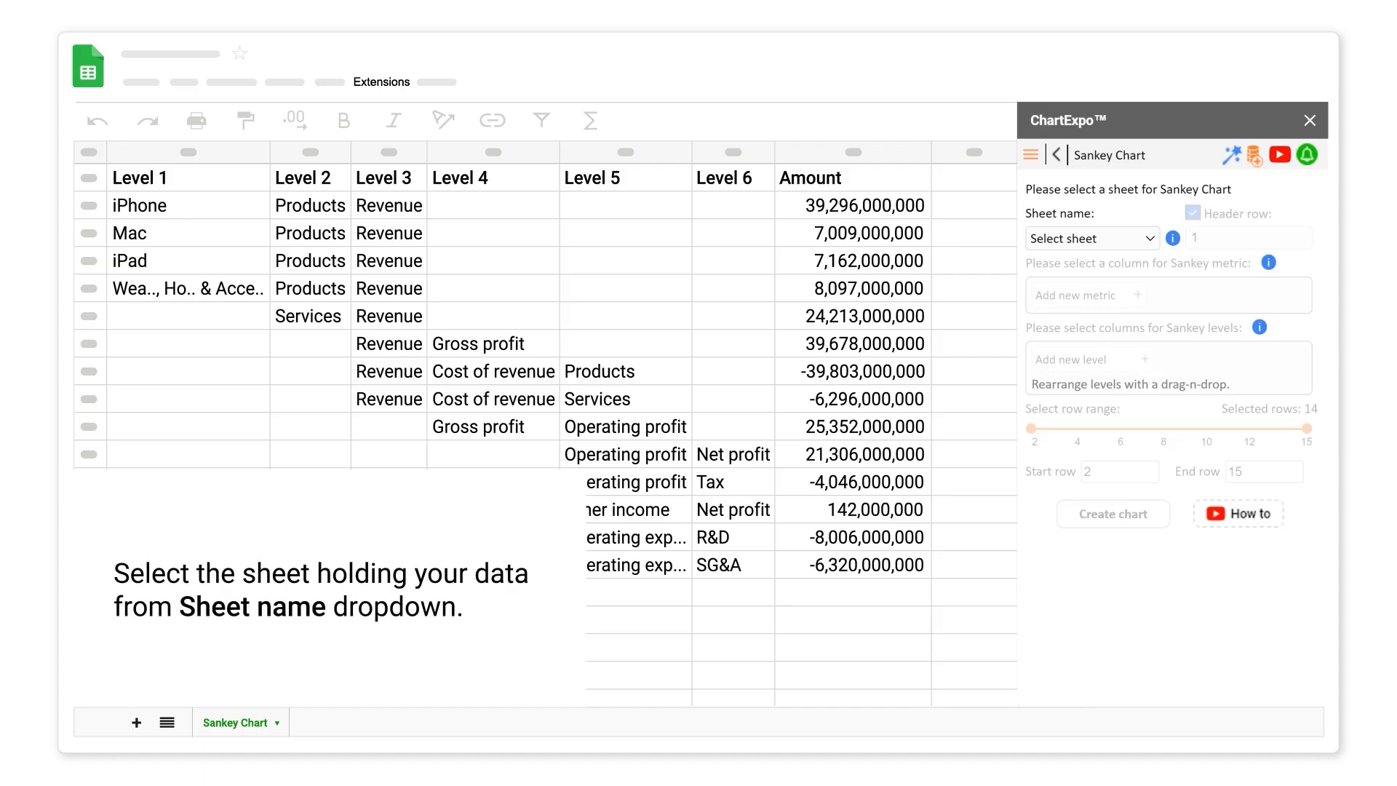
- Use the Sankey Chart sheet as the data source with Amount as the metric
left_click(1150, 238)
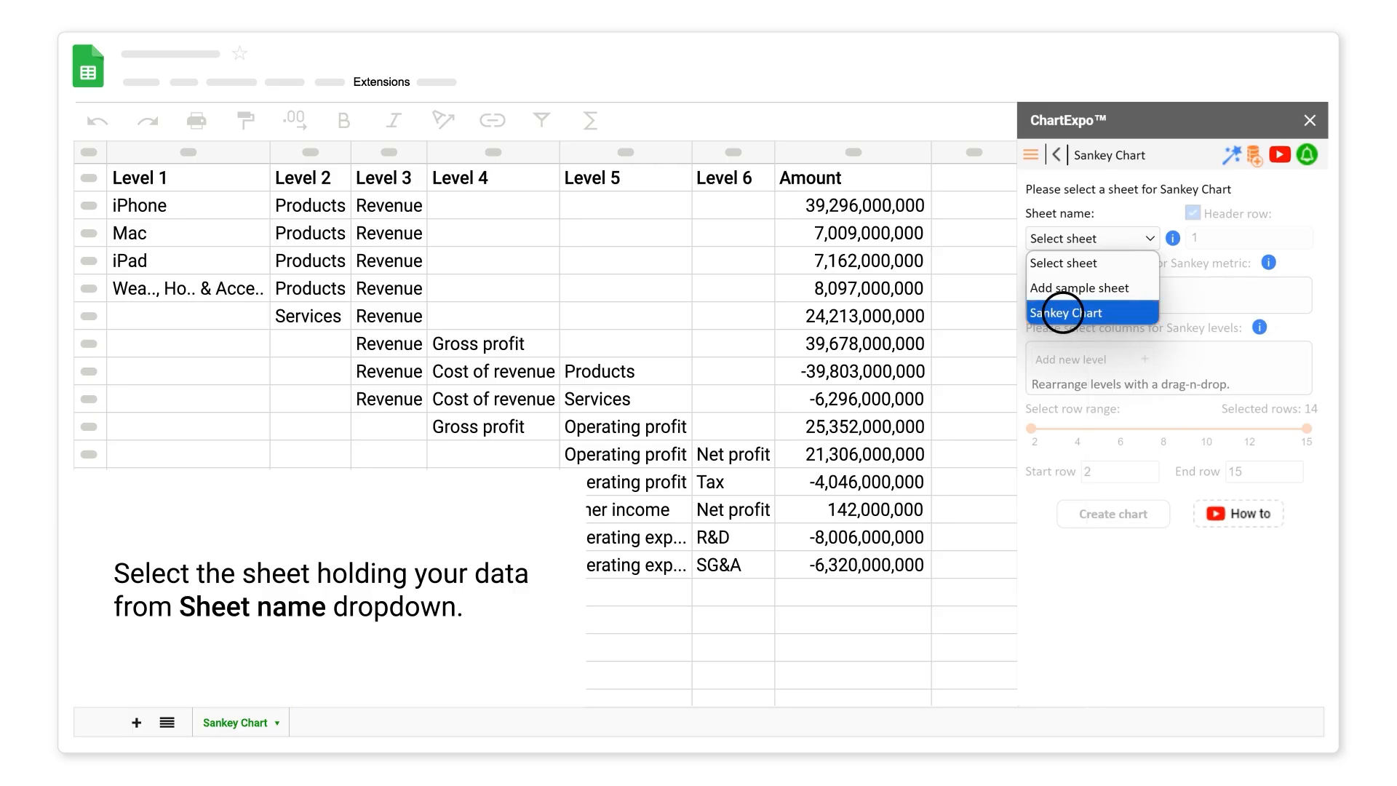
left_click(1063, 313)
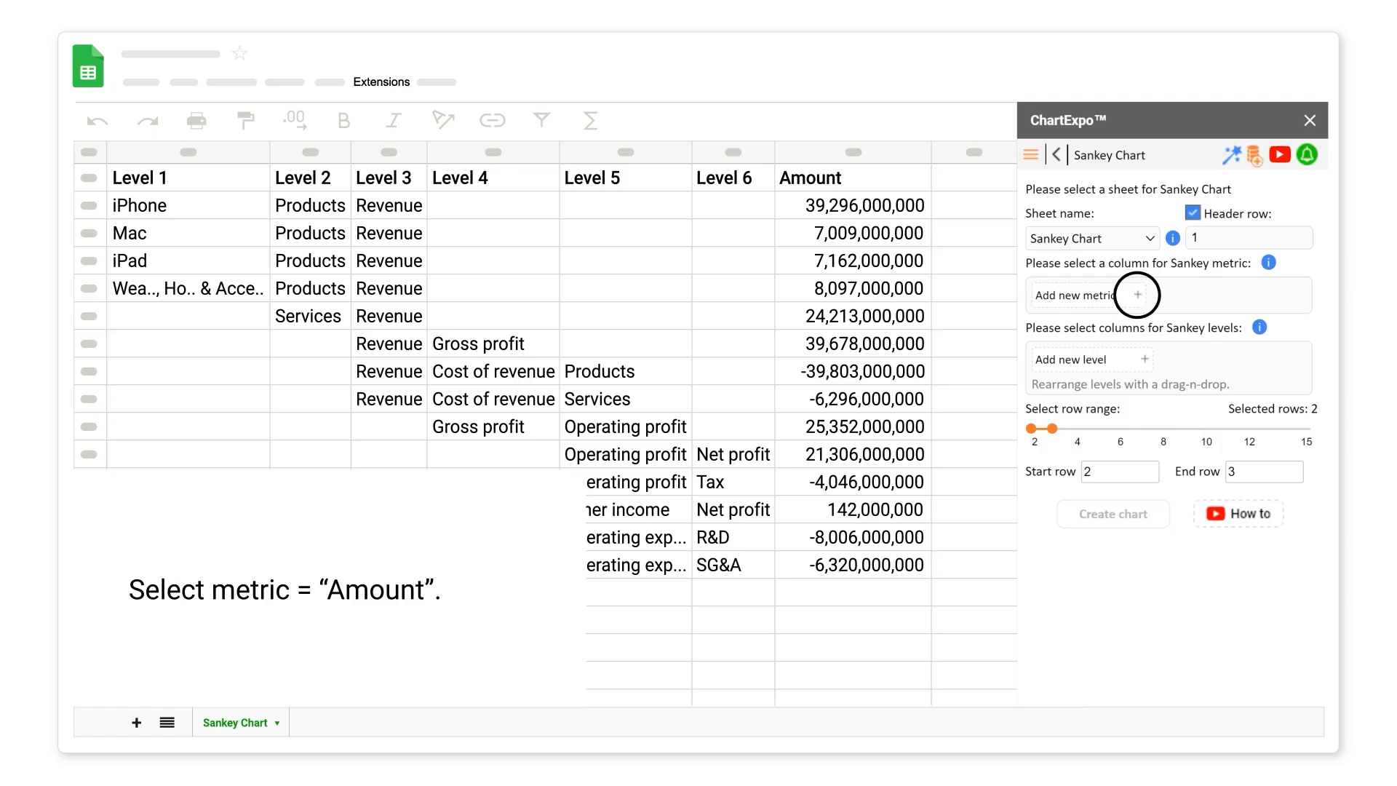
left_click(1137, 295)
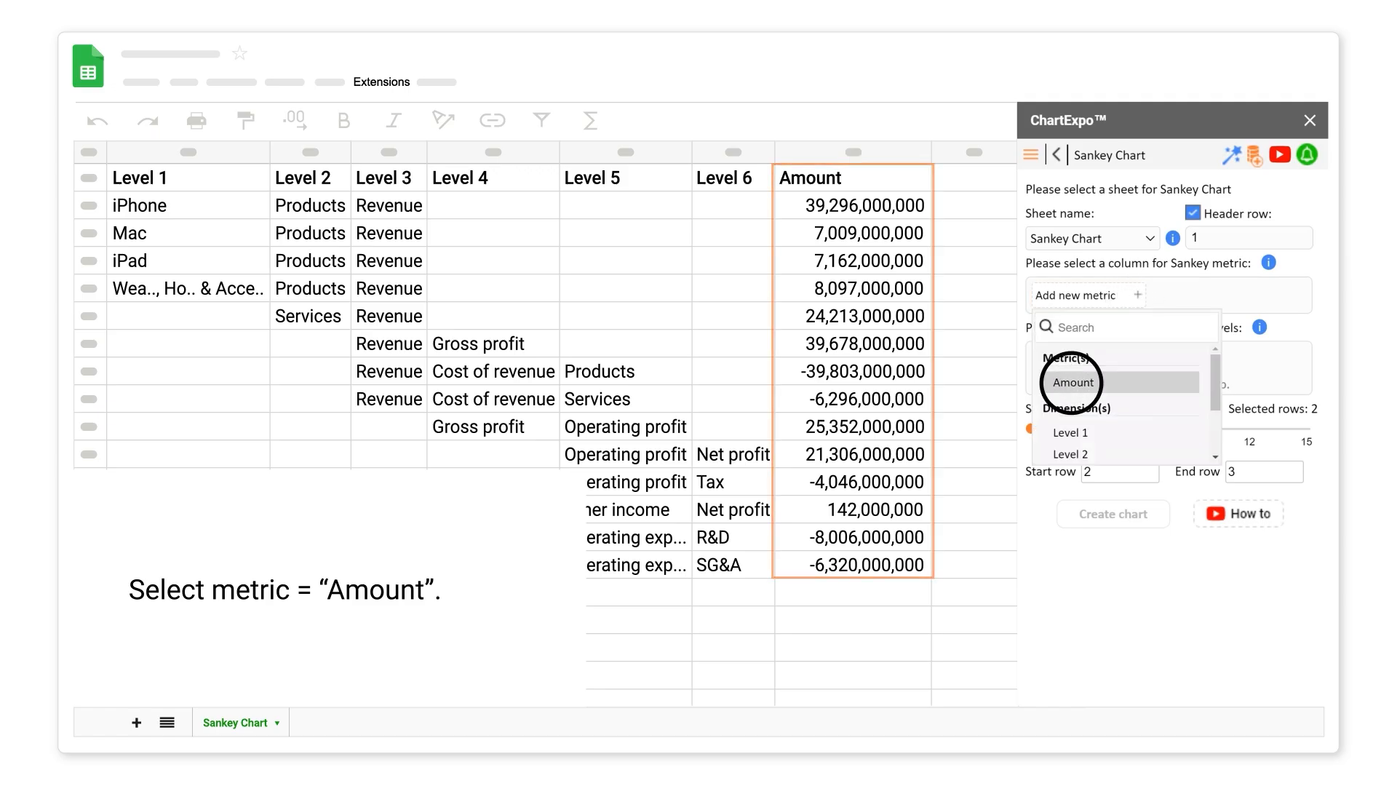
left_click(1072, 382)
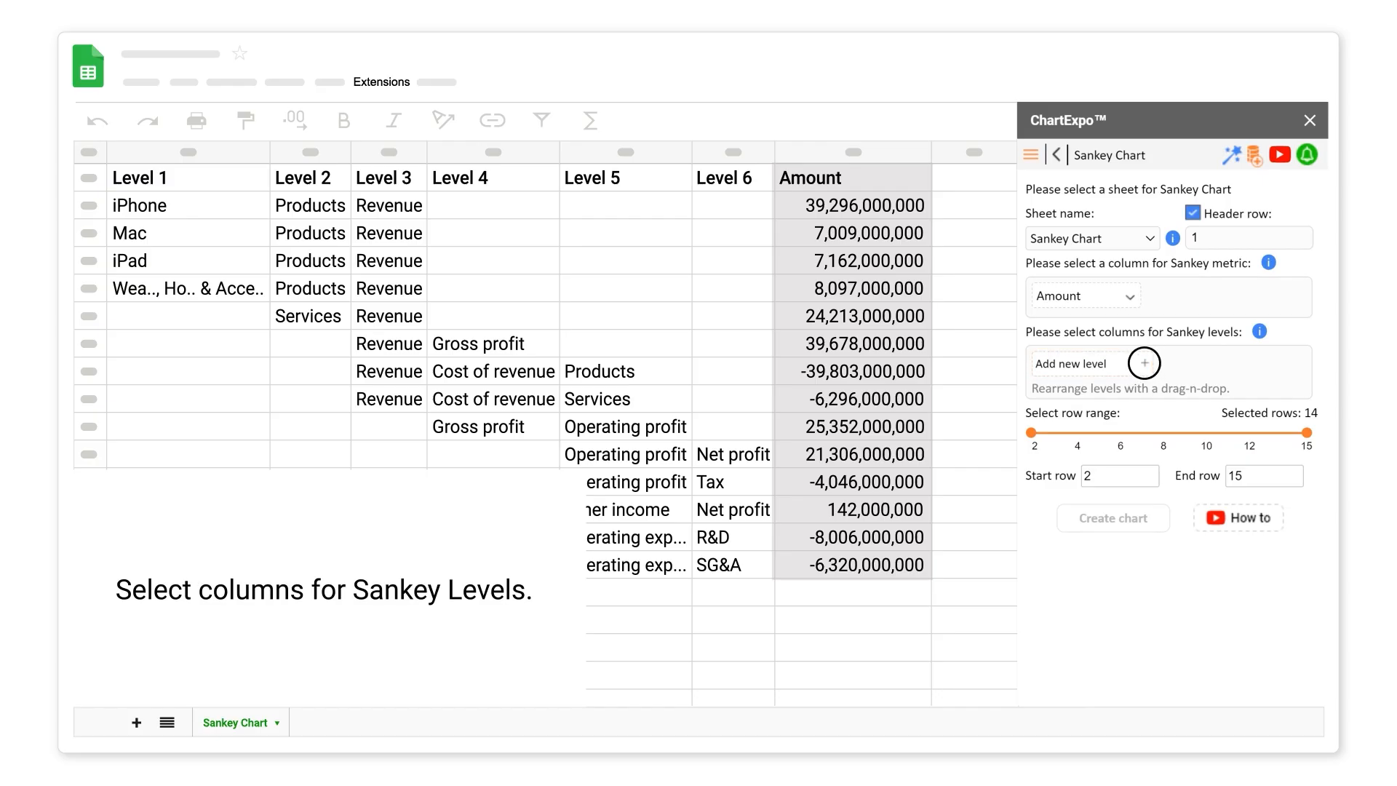
- Add Level 1 through Level 6 as the chart's levels
left_click(1144, 363)
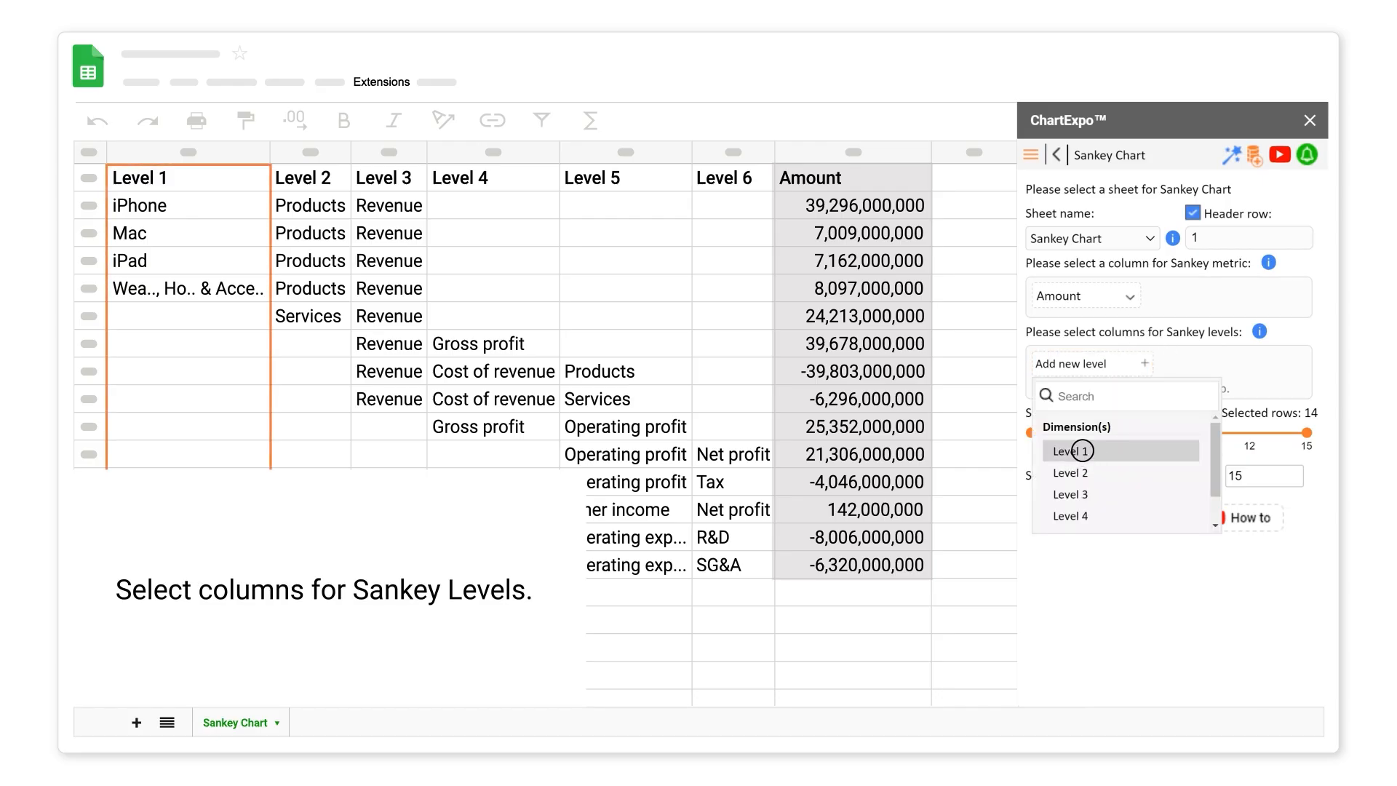
left_click(1082, 451)
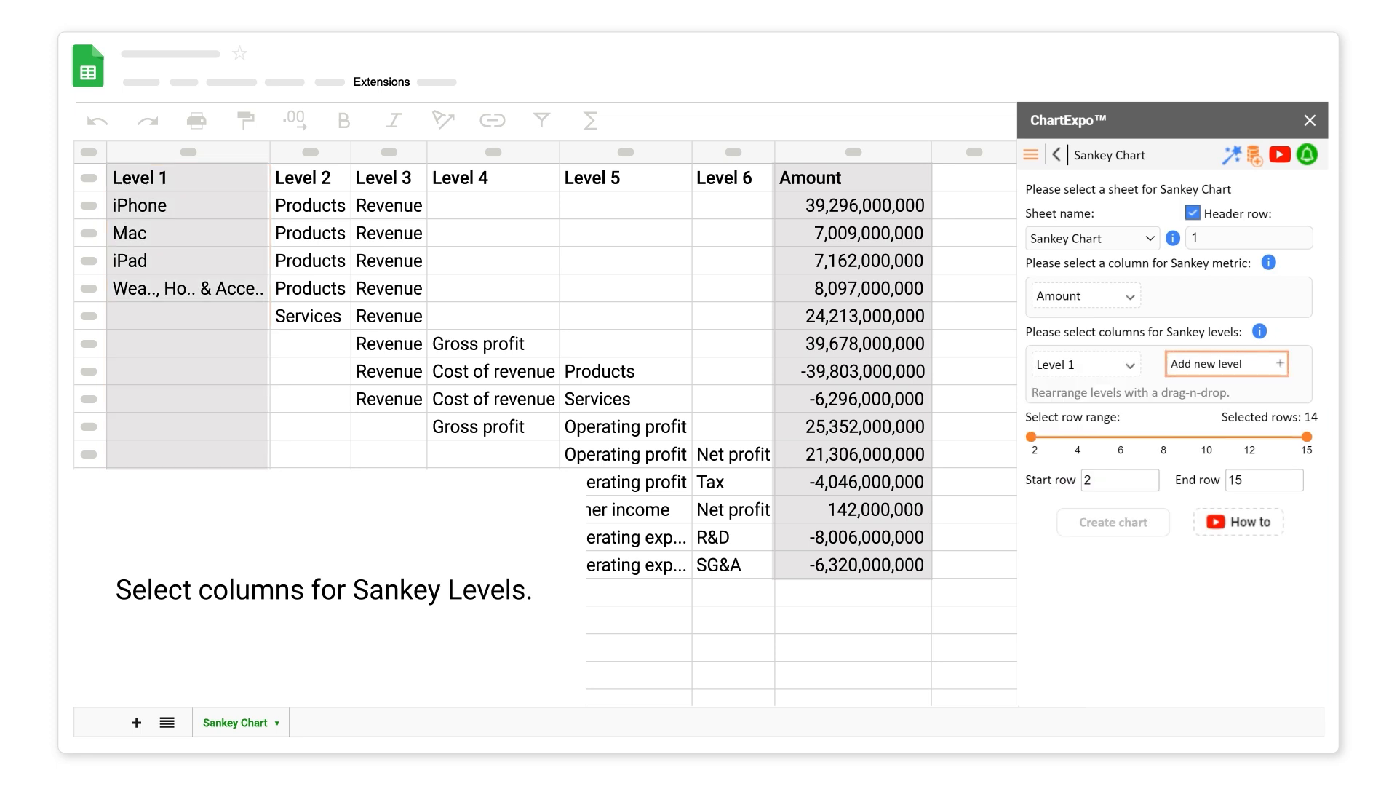
left_click(1279, 362)
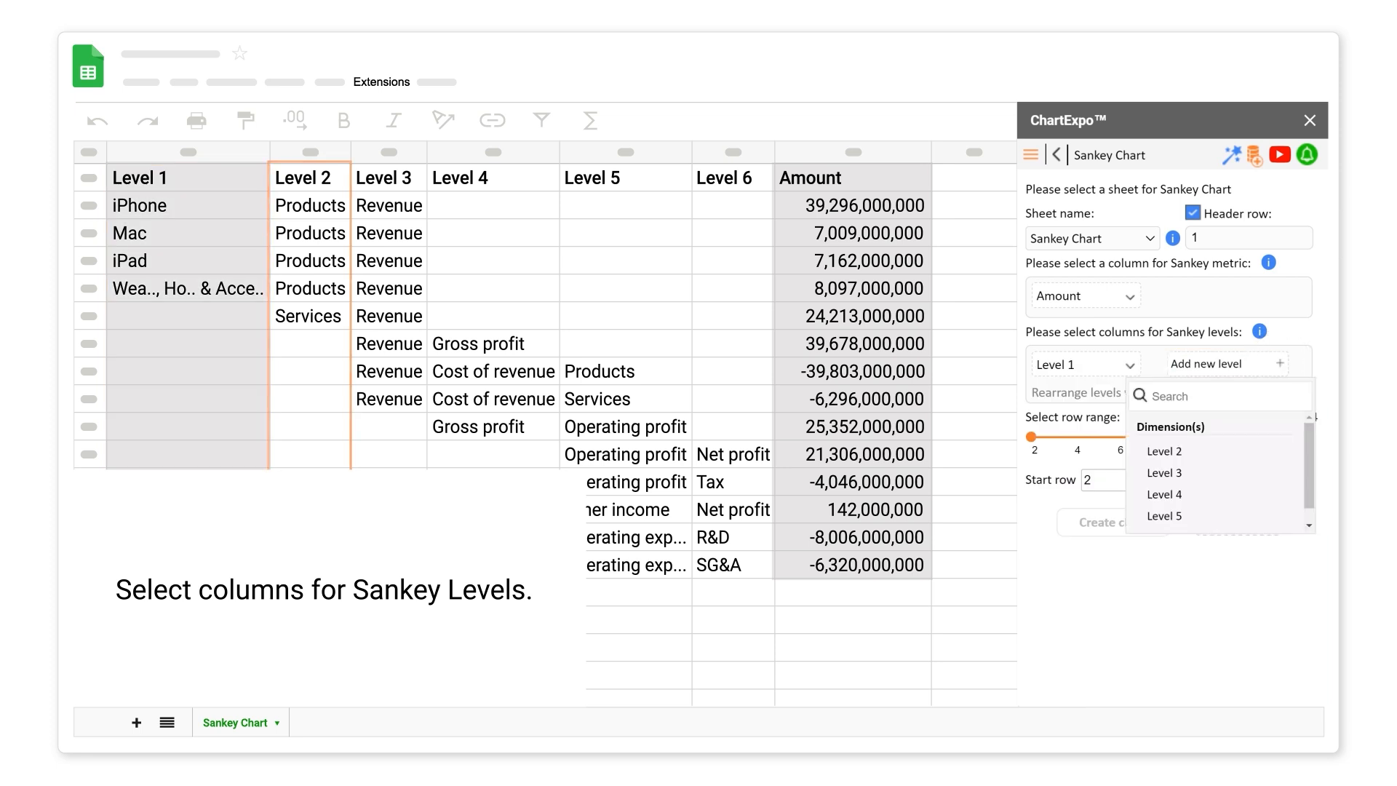
left_click(1163, 450)
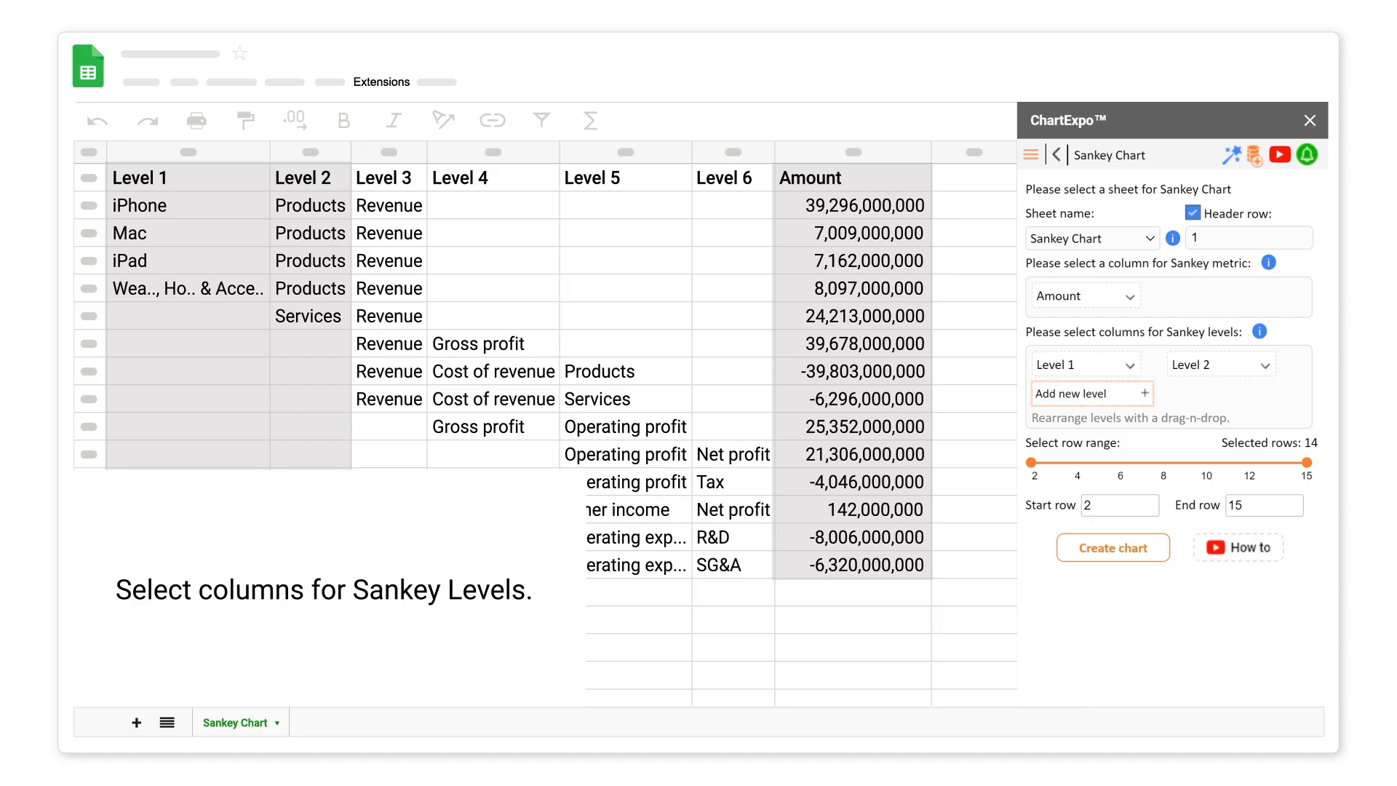
left_click(1144, 393)
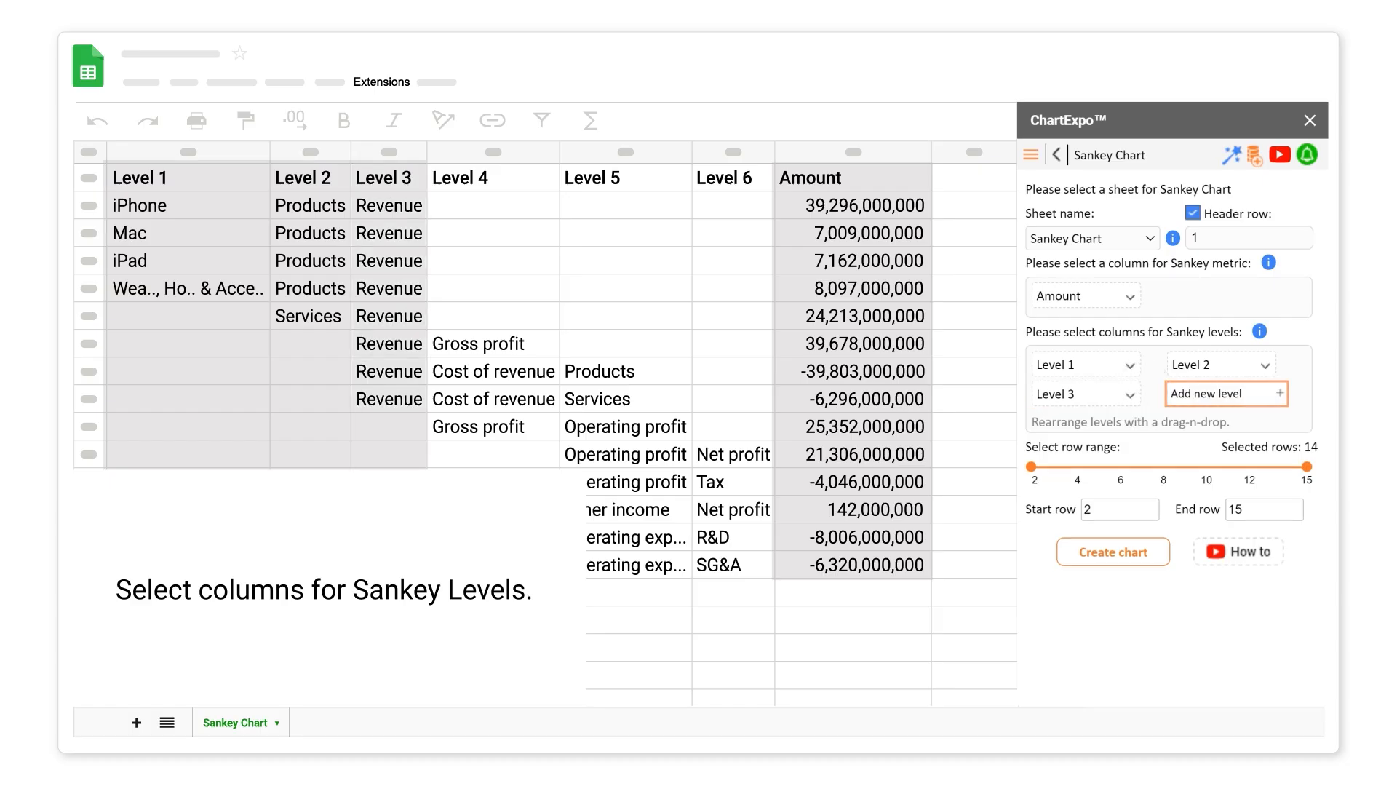
left_click(1279, 393)
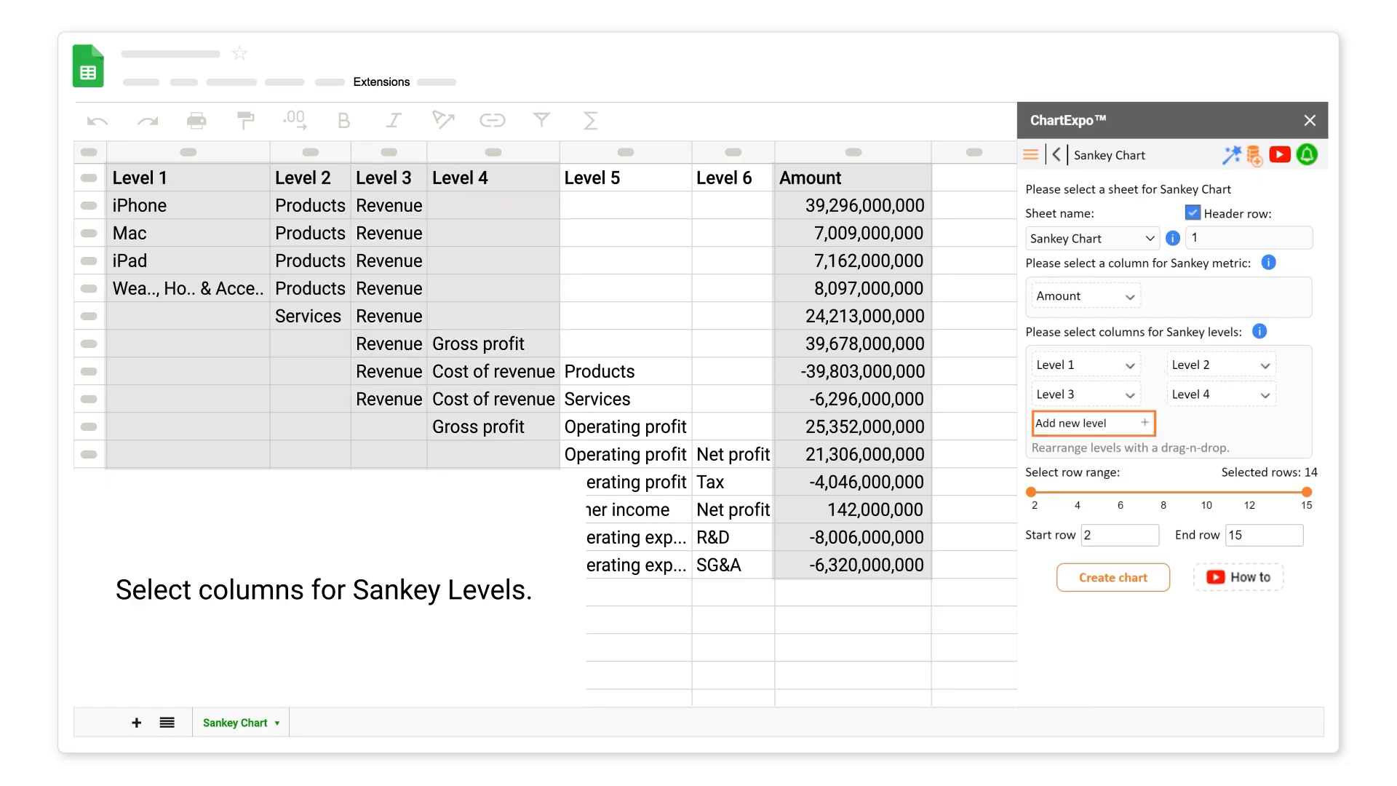
left_click(1144, 422)
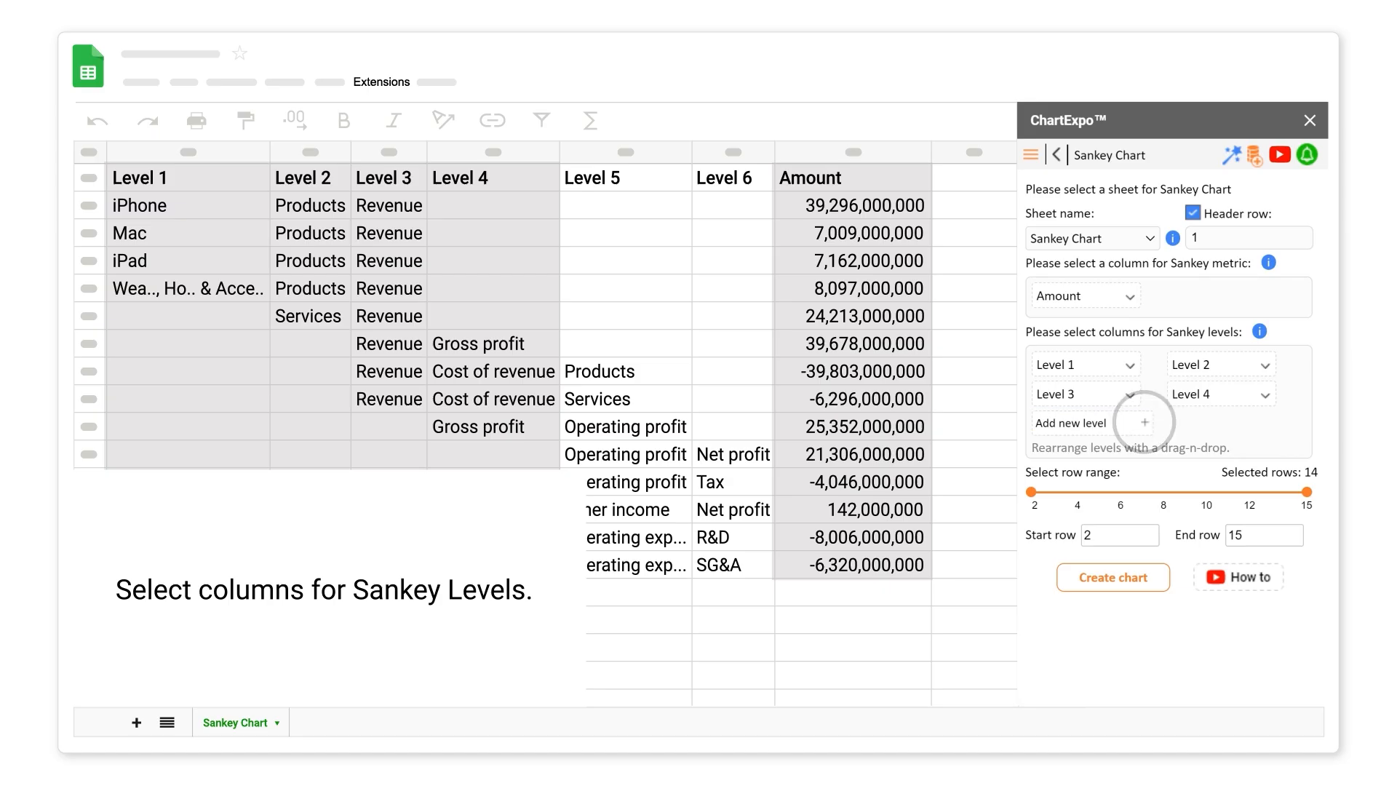
left_click(1280, 423)
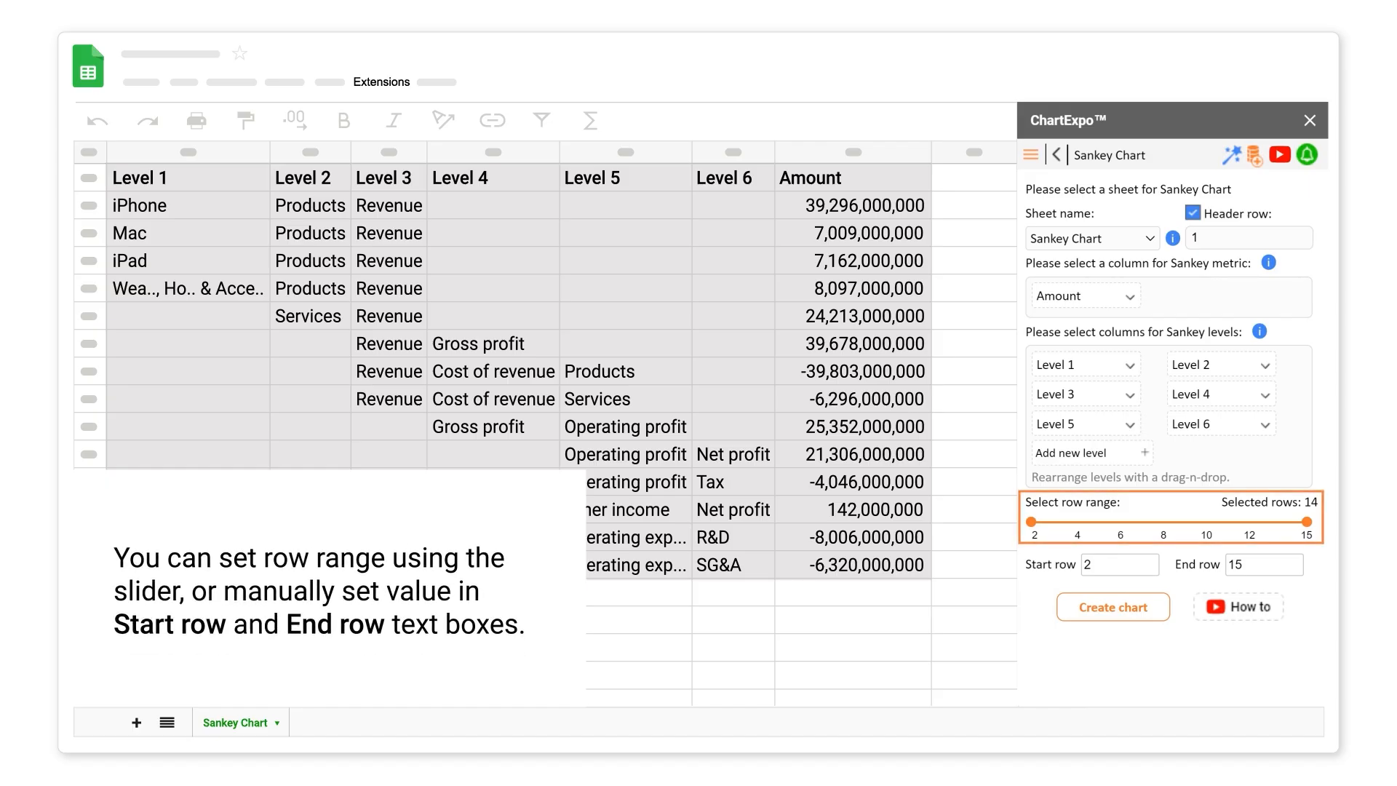
- Keep the row range at rows 2–15 and generate the Sankey chart
left_click(1203, 521)
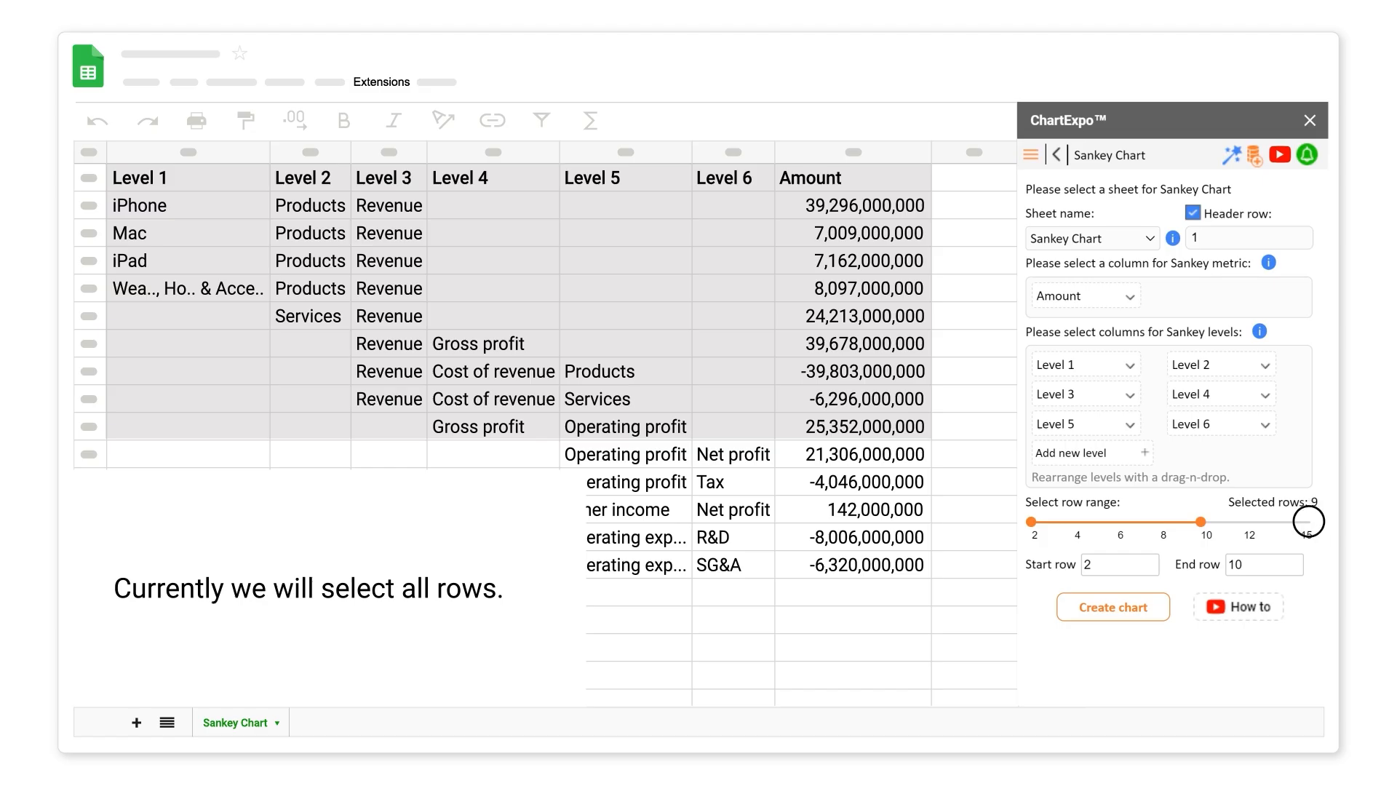
left_click(1307, 522)
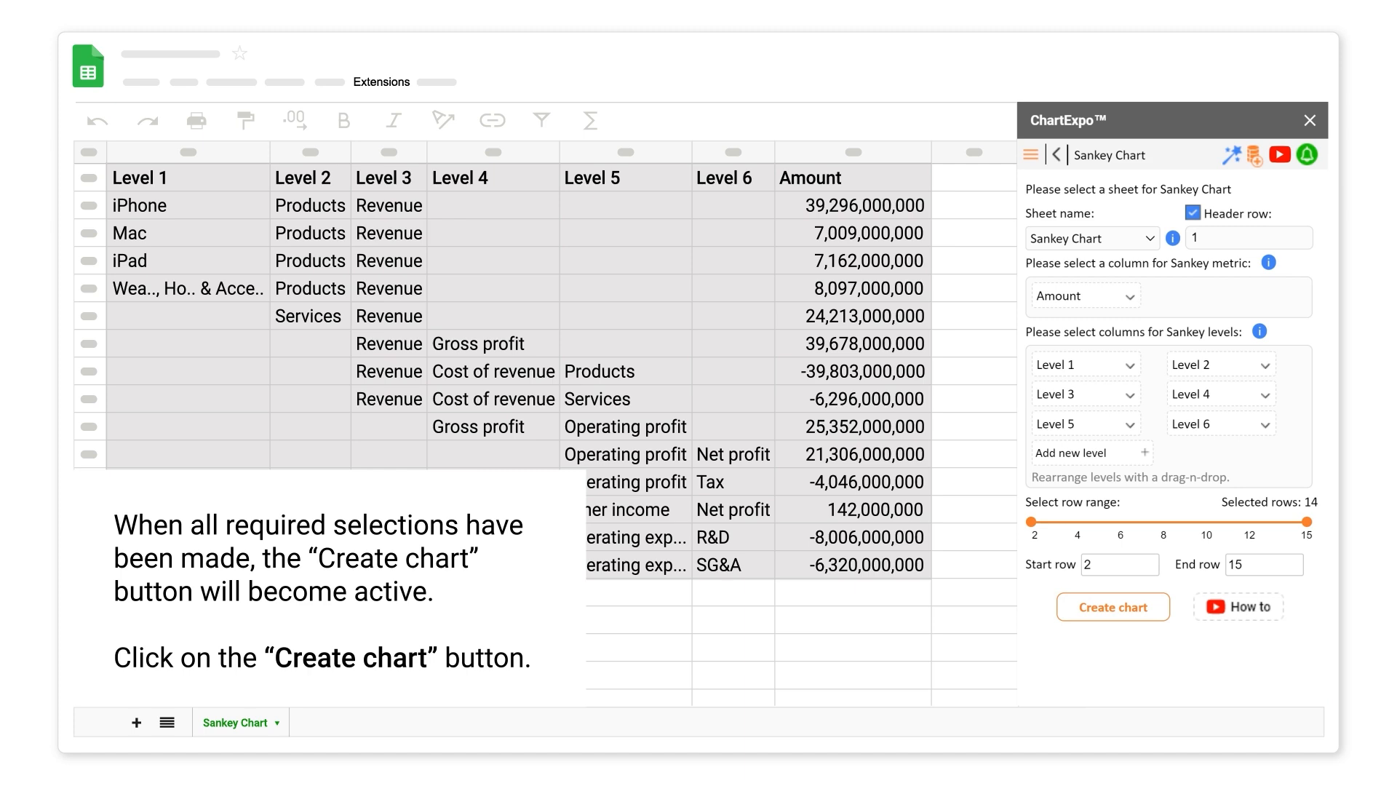
left_click(1112, 606)
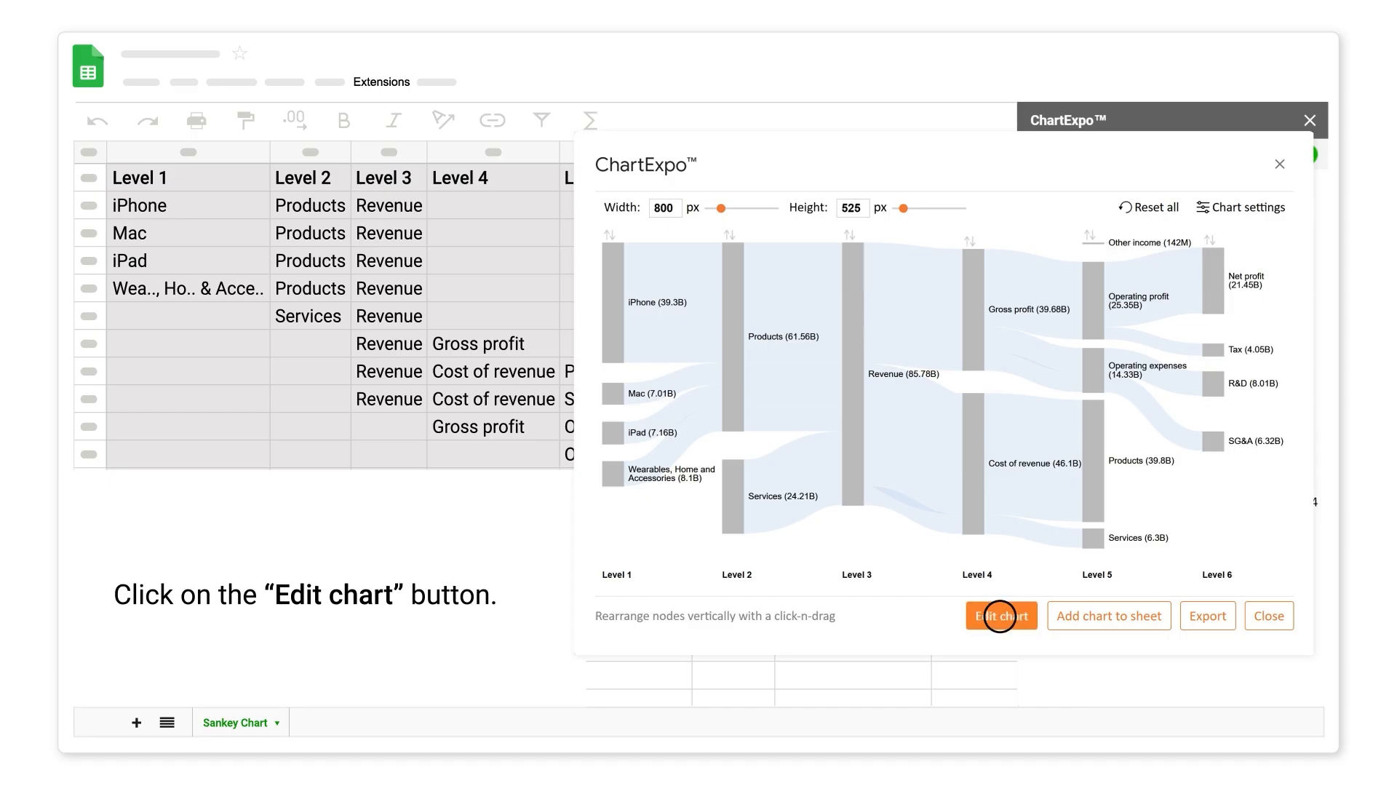
- Give the chart a visible header reading 'Apple Q3 FY24 Income Statement'
left_click(1002, 616)
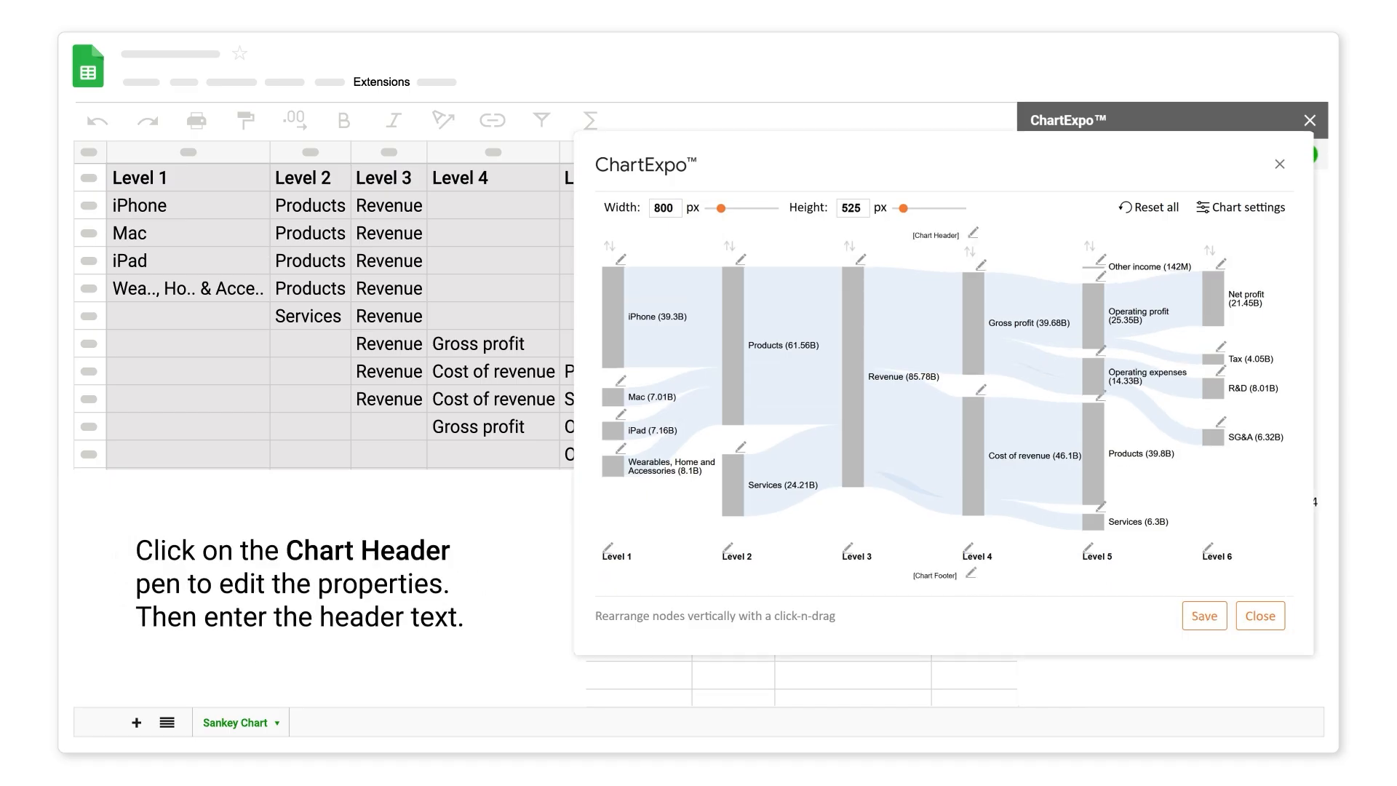
left_click(972, 231)
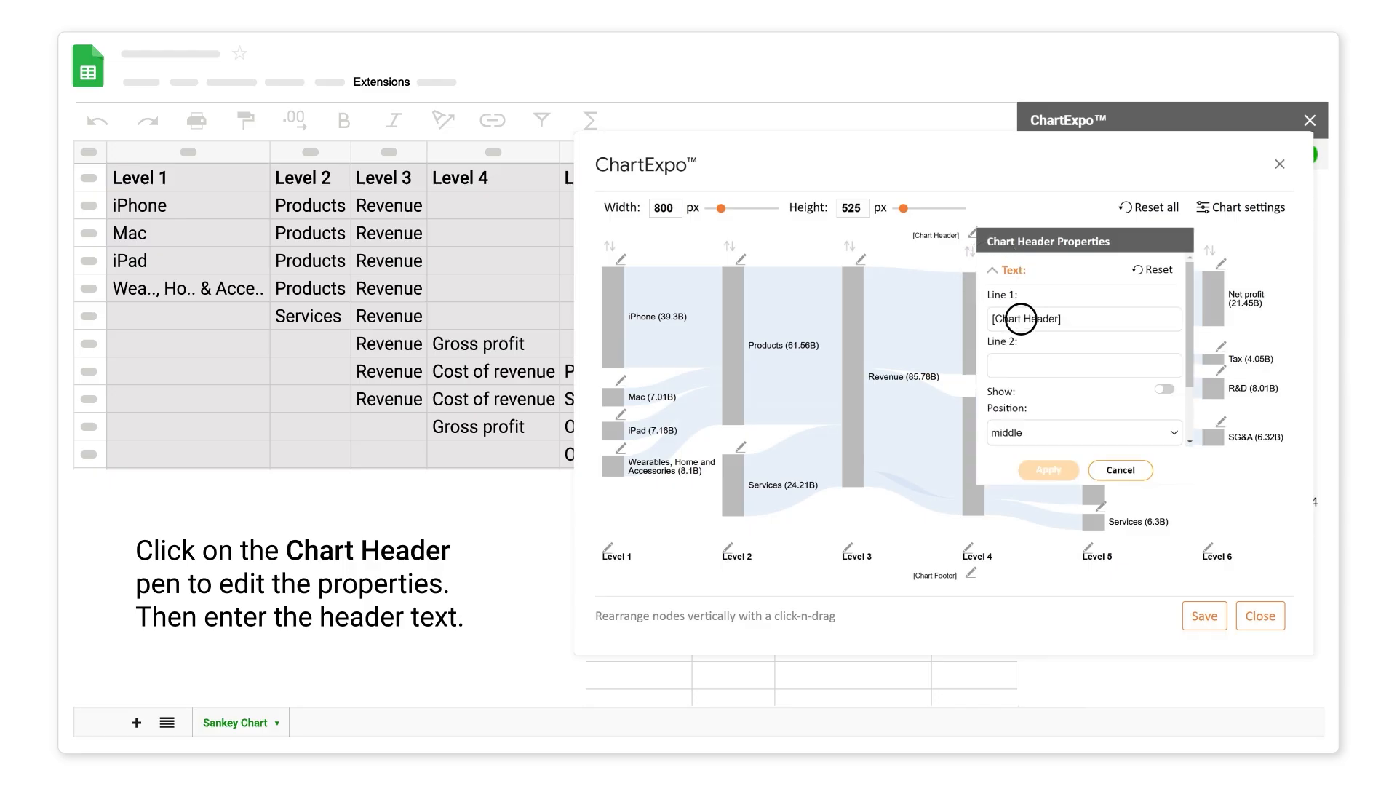
left_click(1021, 318)
type("Apple Q3 FY24 Income Statement")
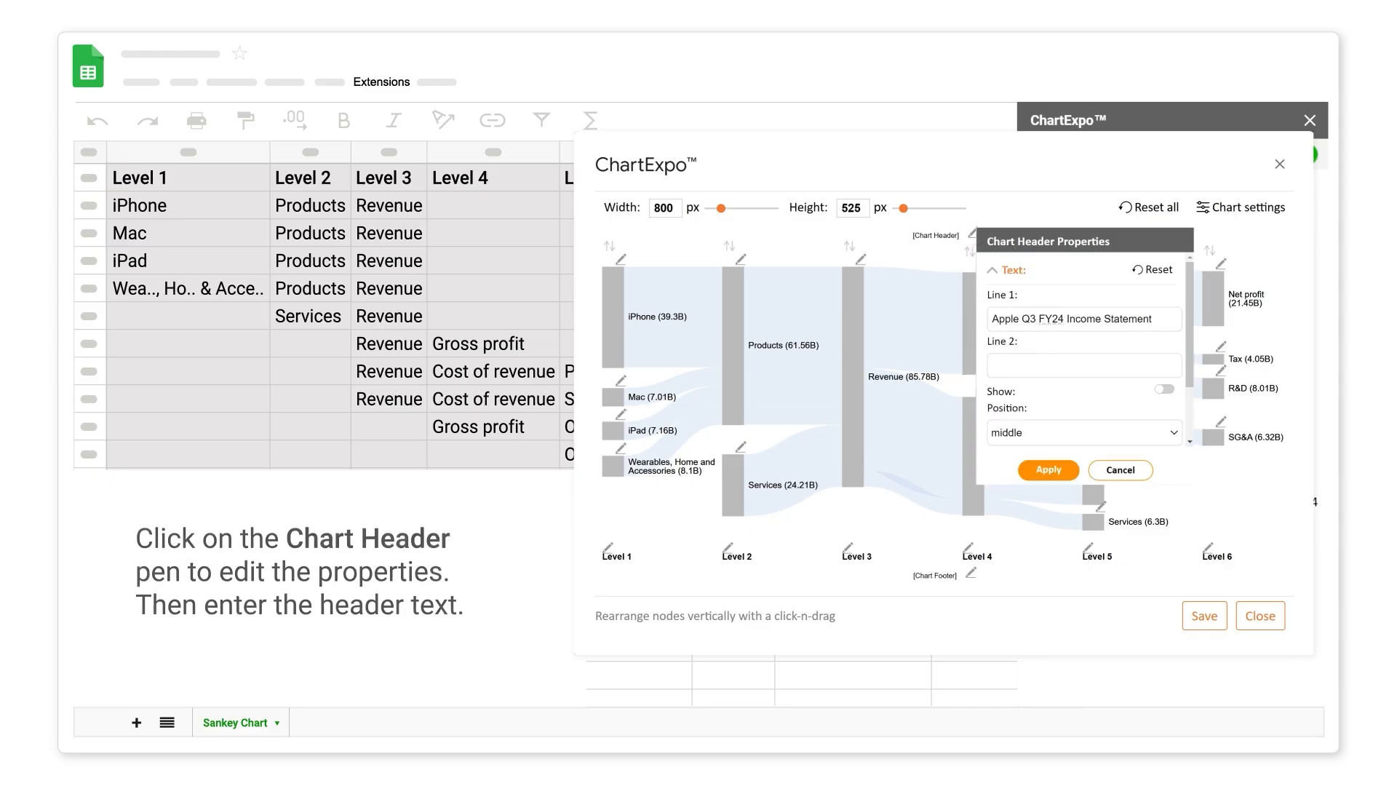
left_click(1164, 390)
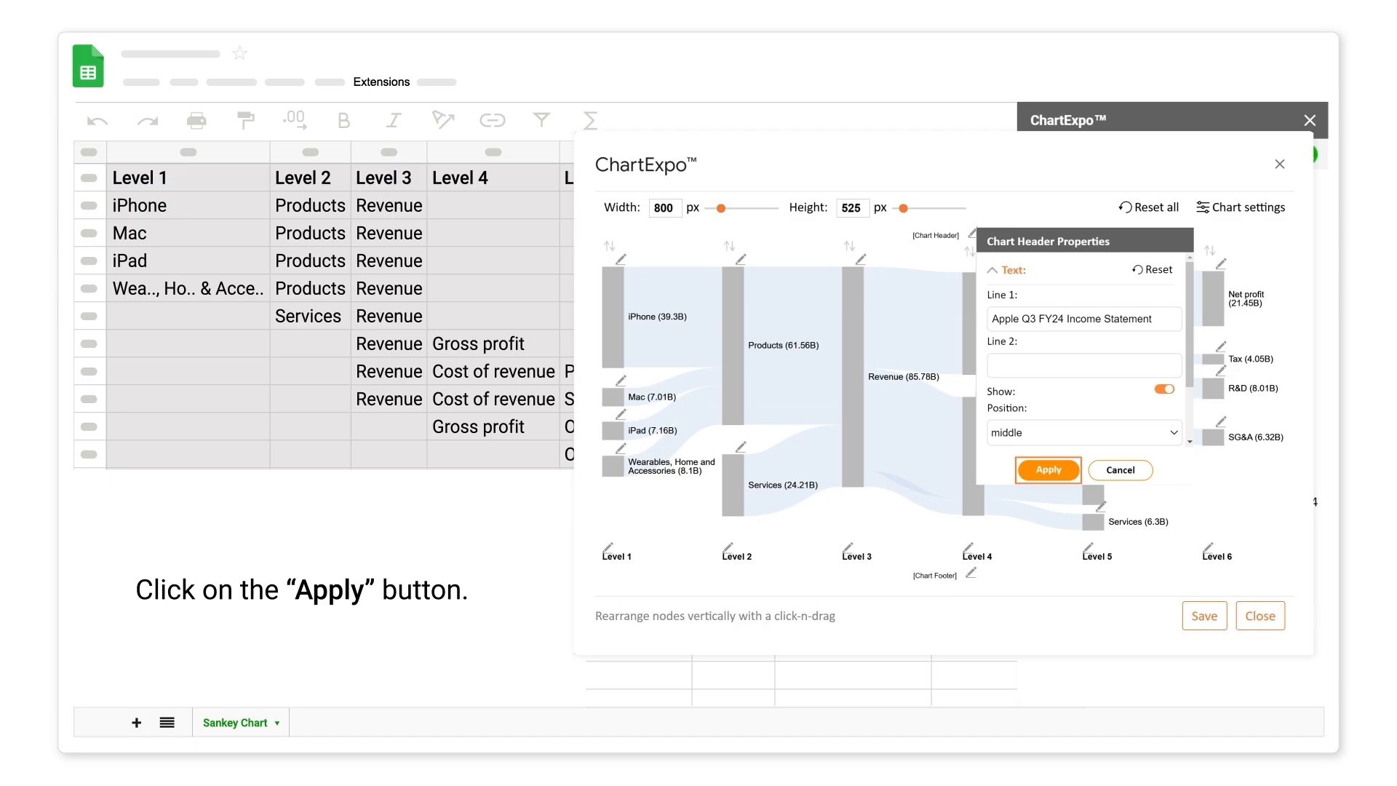
left_click(1047, 470)
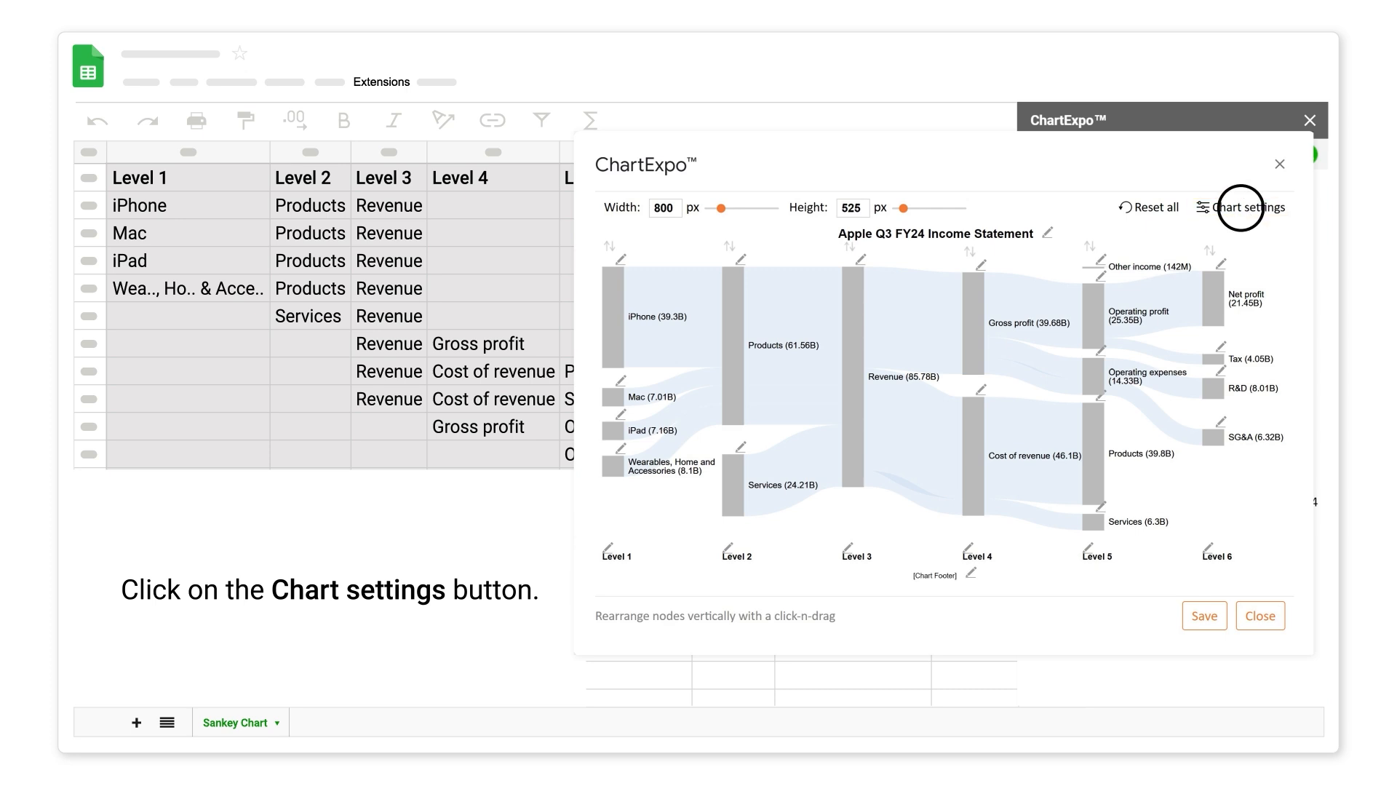
- Enable Negative Data in Drawing Mode so costs like Tax show -4.05B
left_click(1241, 208)
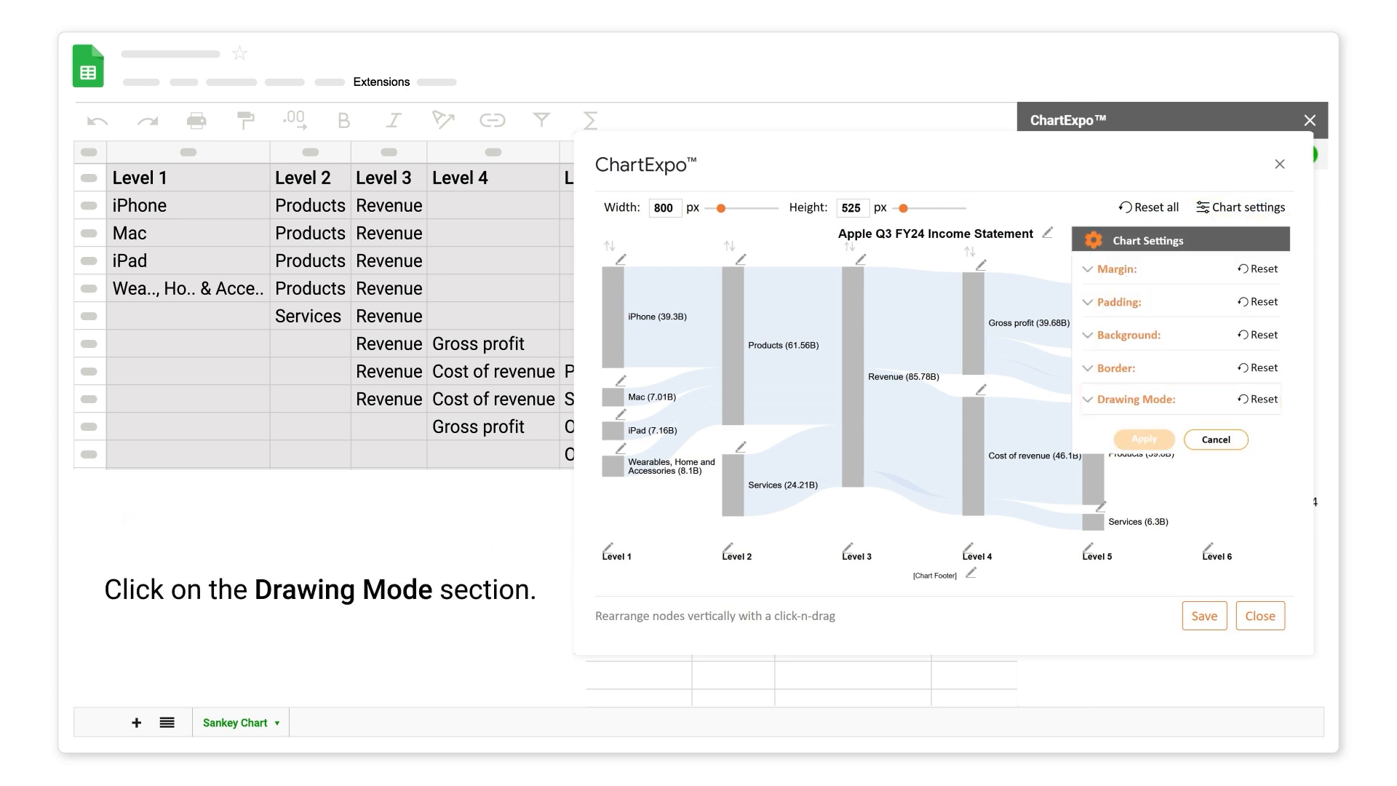
left_click(1088, 398)
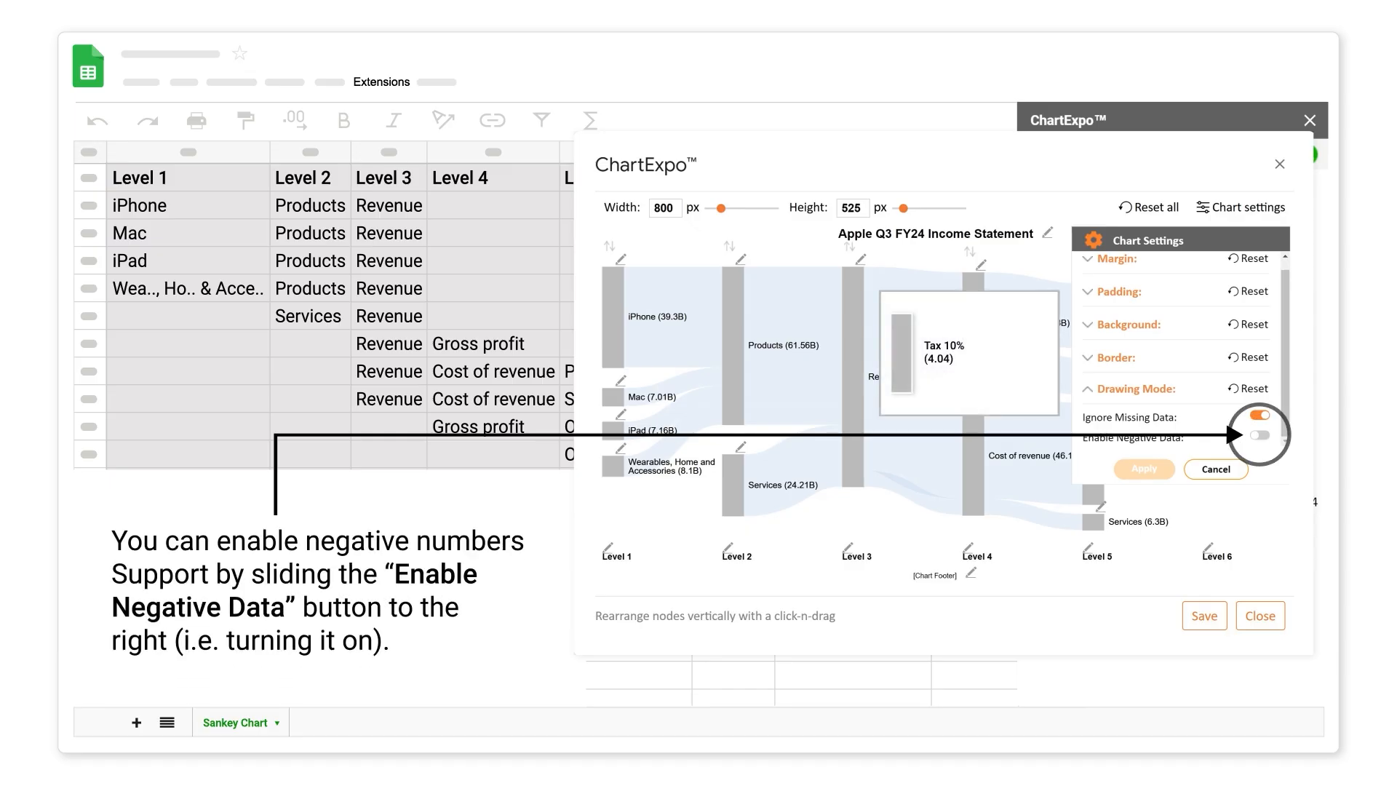
left_click(1260, 435)
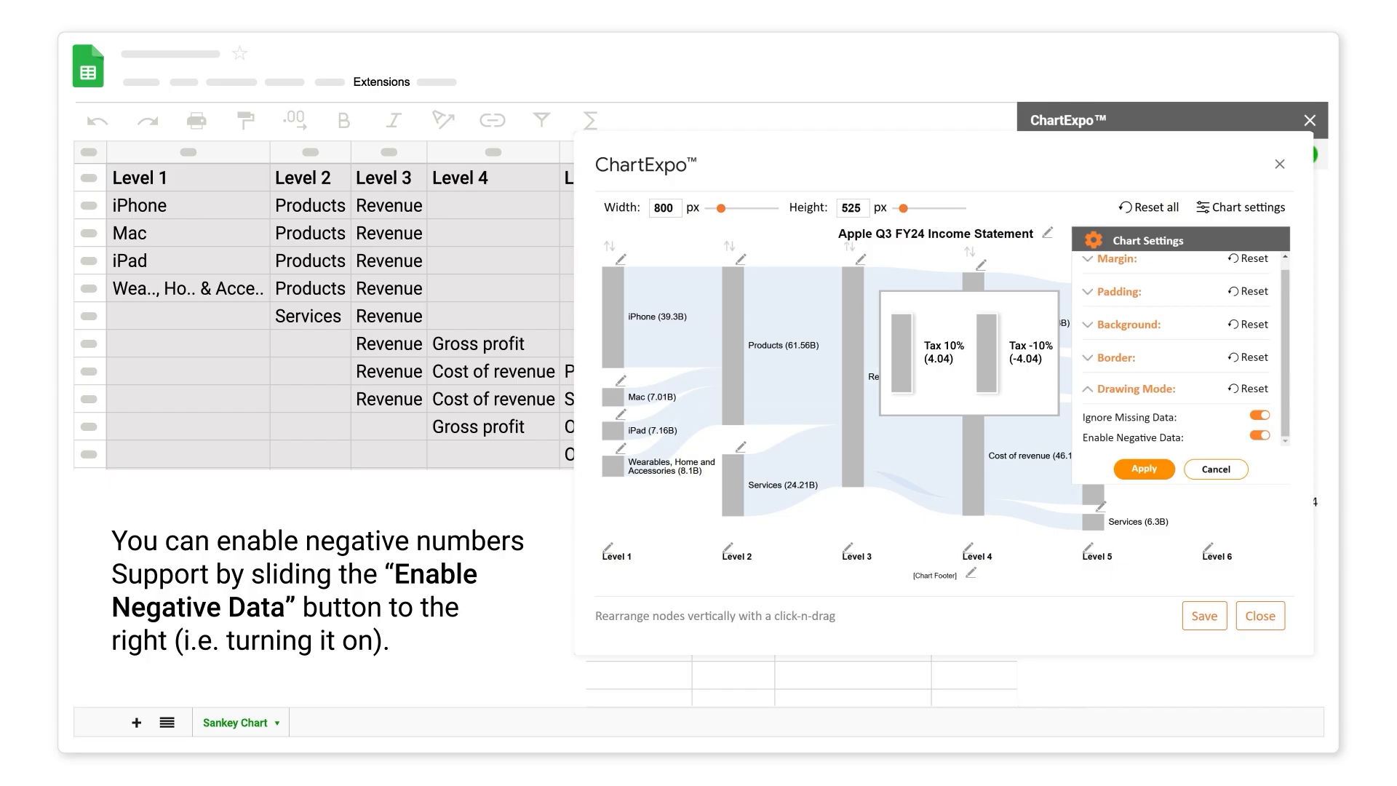
left_click(1144, 469)
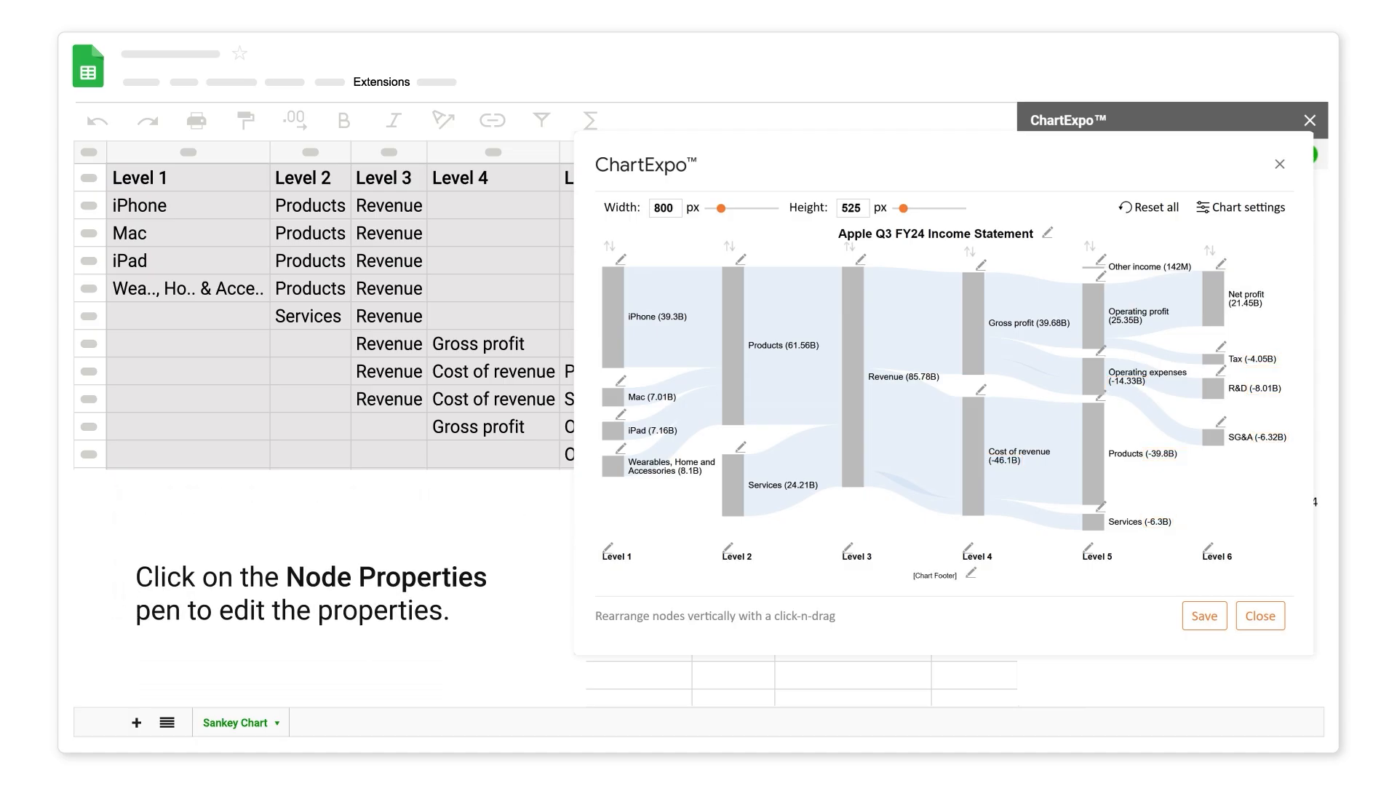
- Set nodes to dark grey #5f5e5e, width 15, with links coloured by the next level's node
left_click(621, 259)
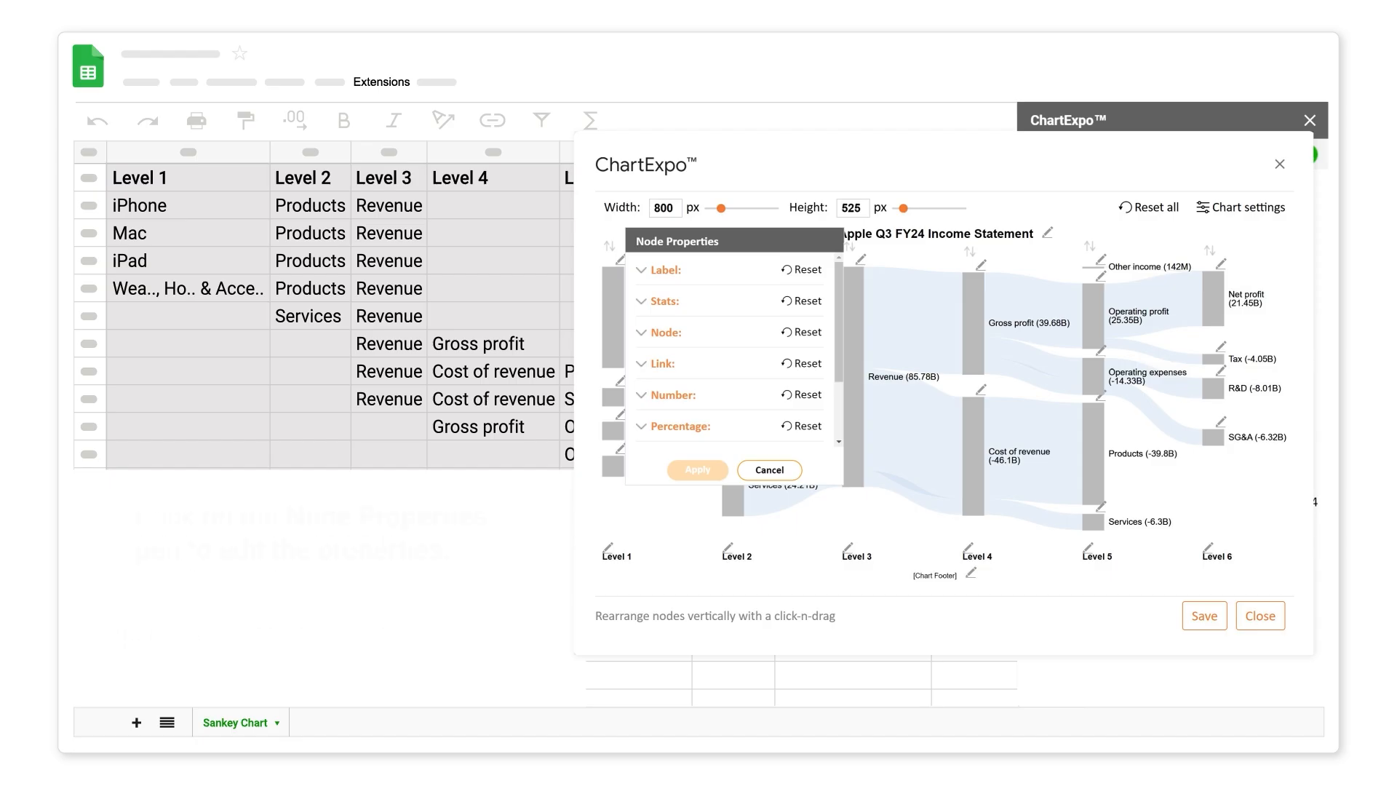
left_click(642, 333)
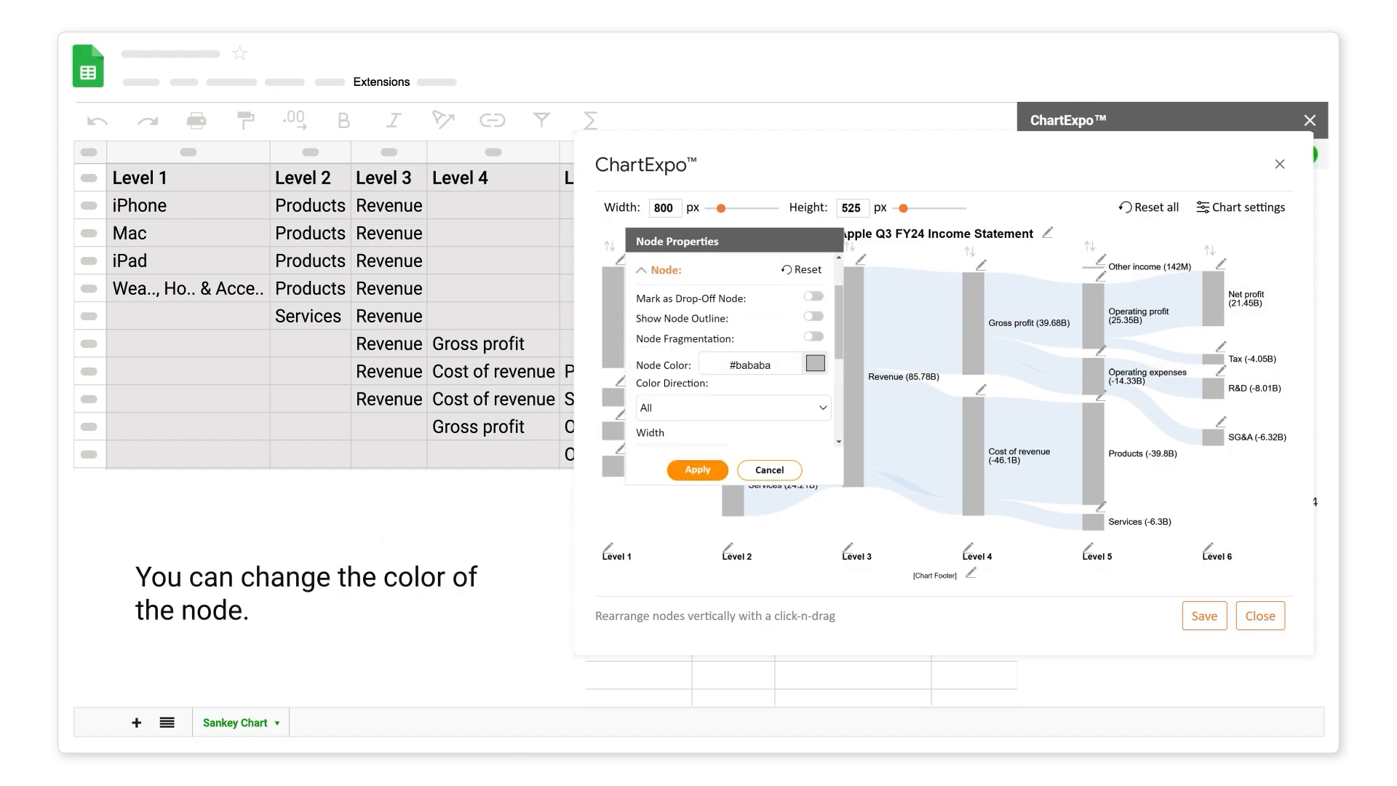
left_click(816, 363)
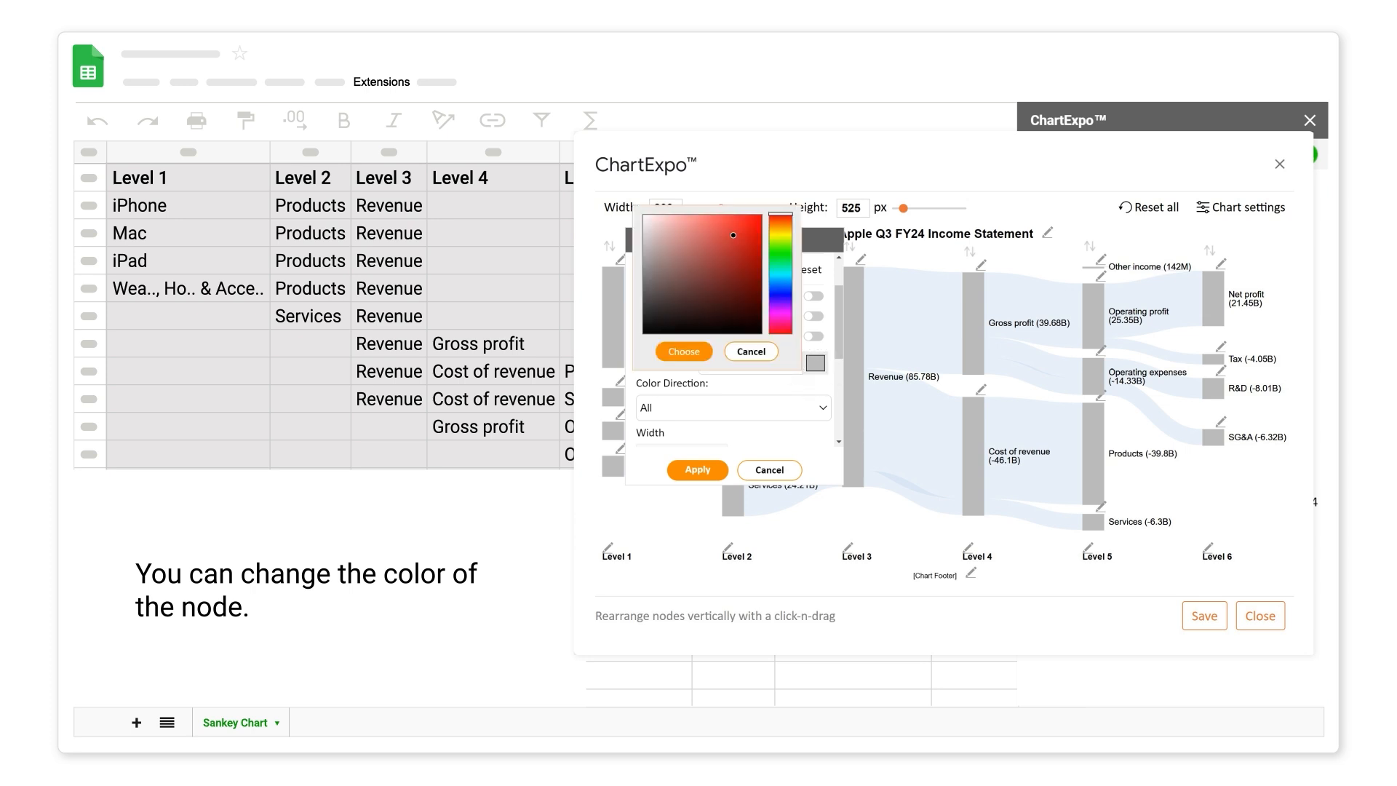
left_click(644, 303)
left_click(684, 351)
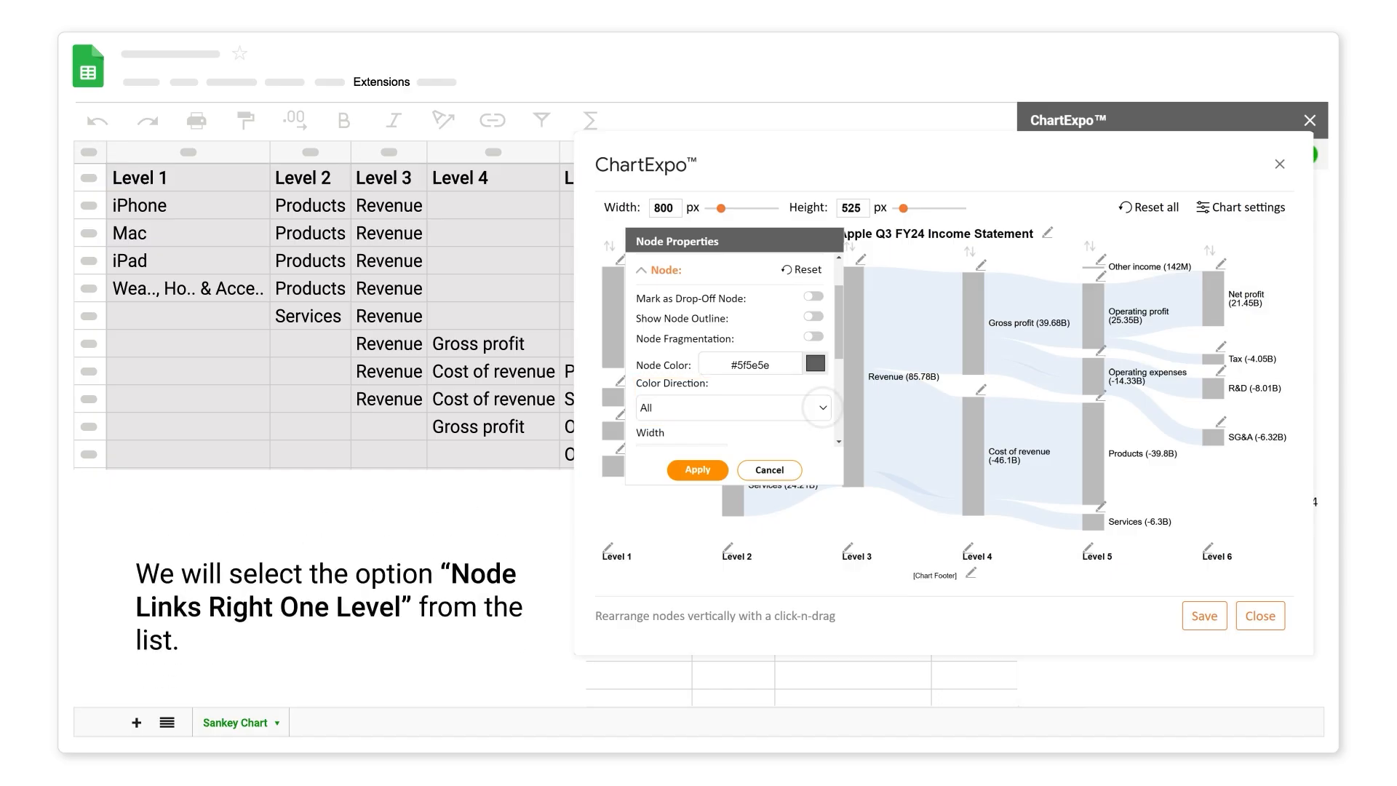
left_click(823, 407)
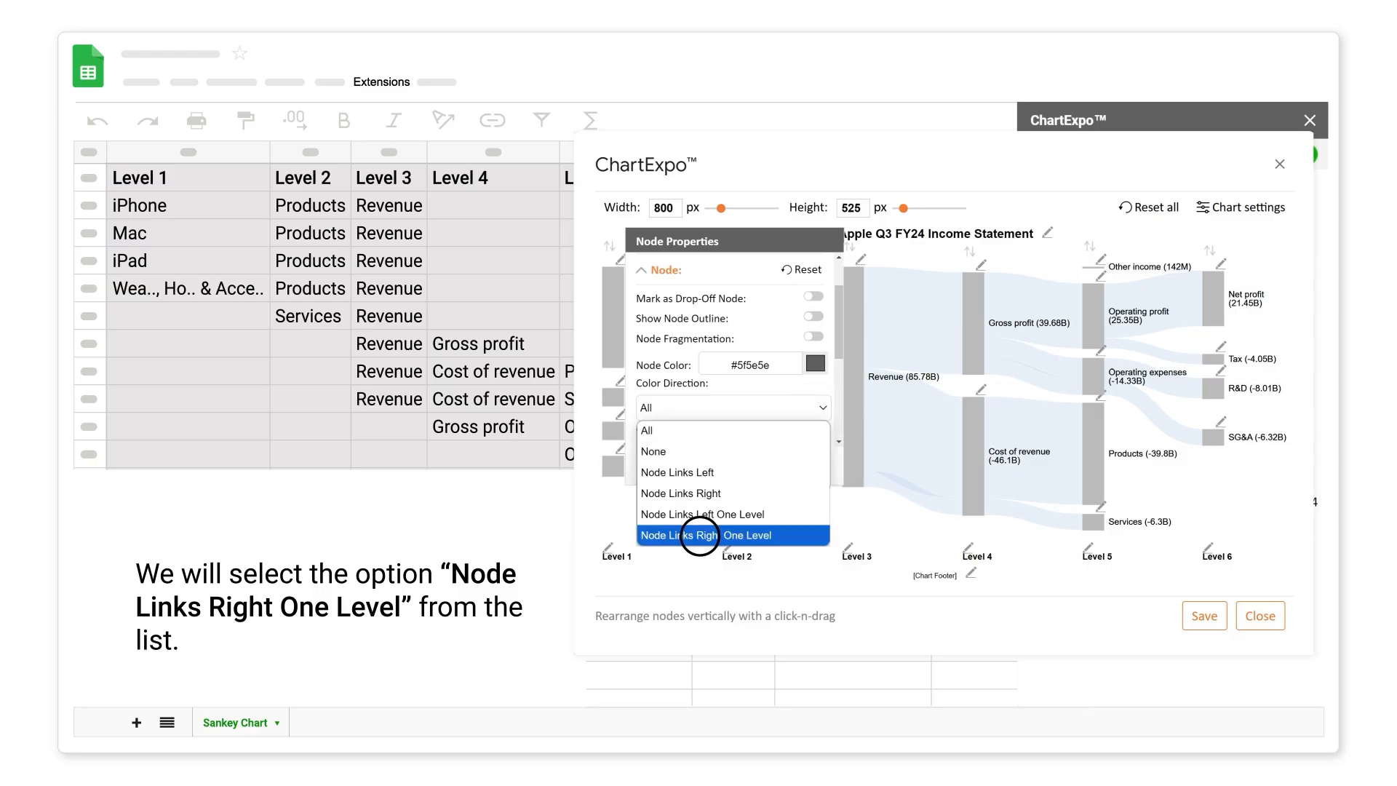
left_click(700, 535)
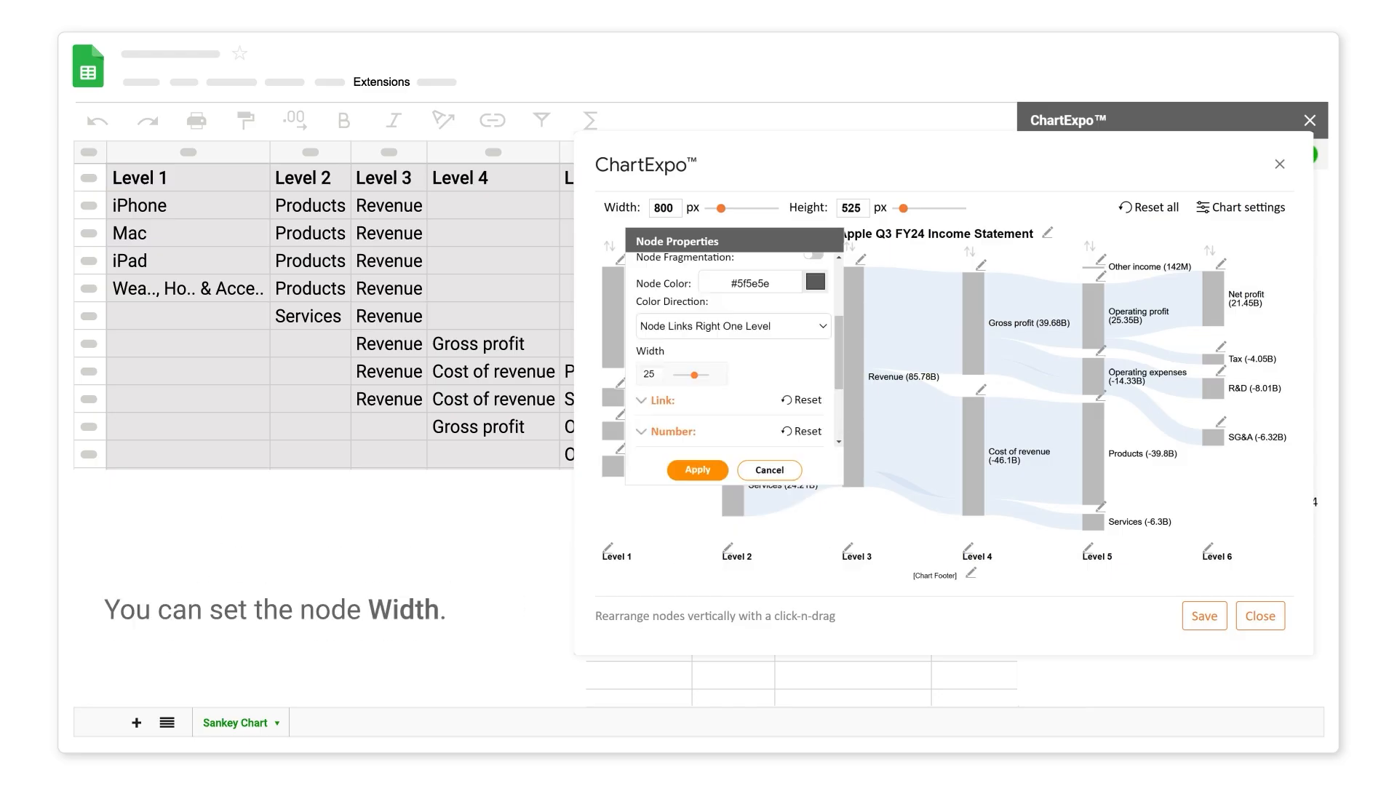
left_click_drag(694, 375, 687, 374)
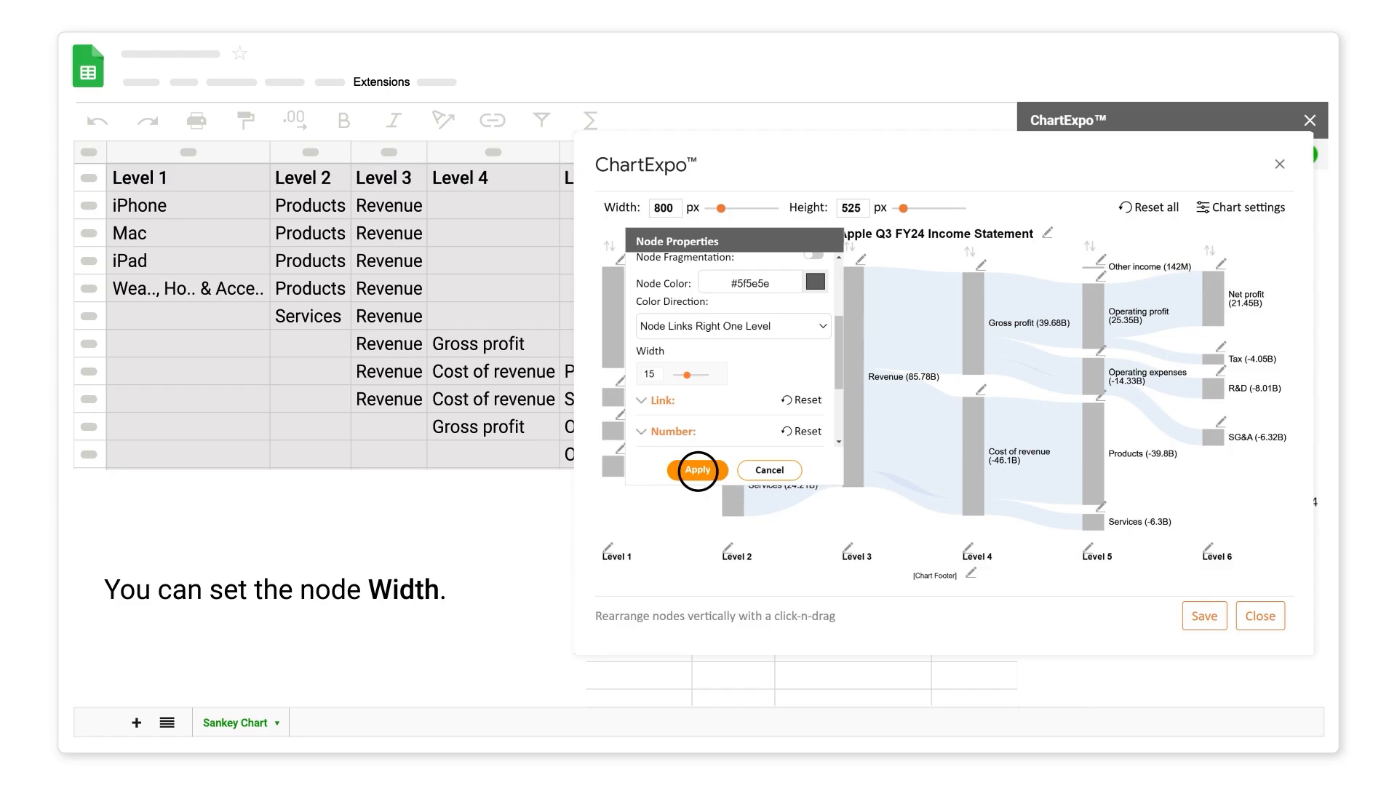
left_click(697, 469)
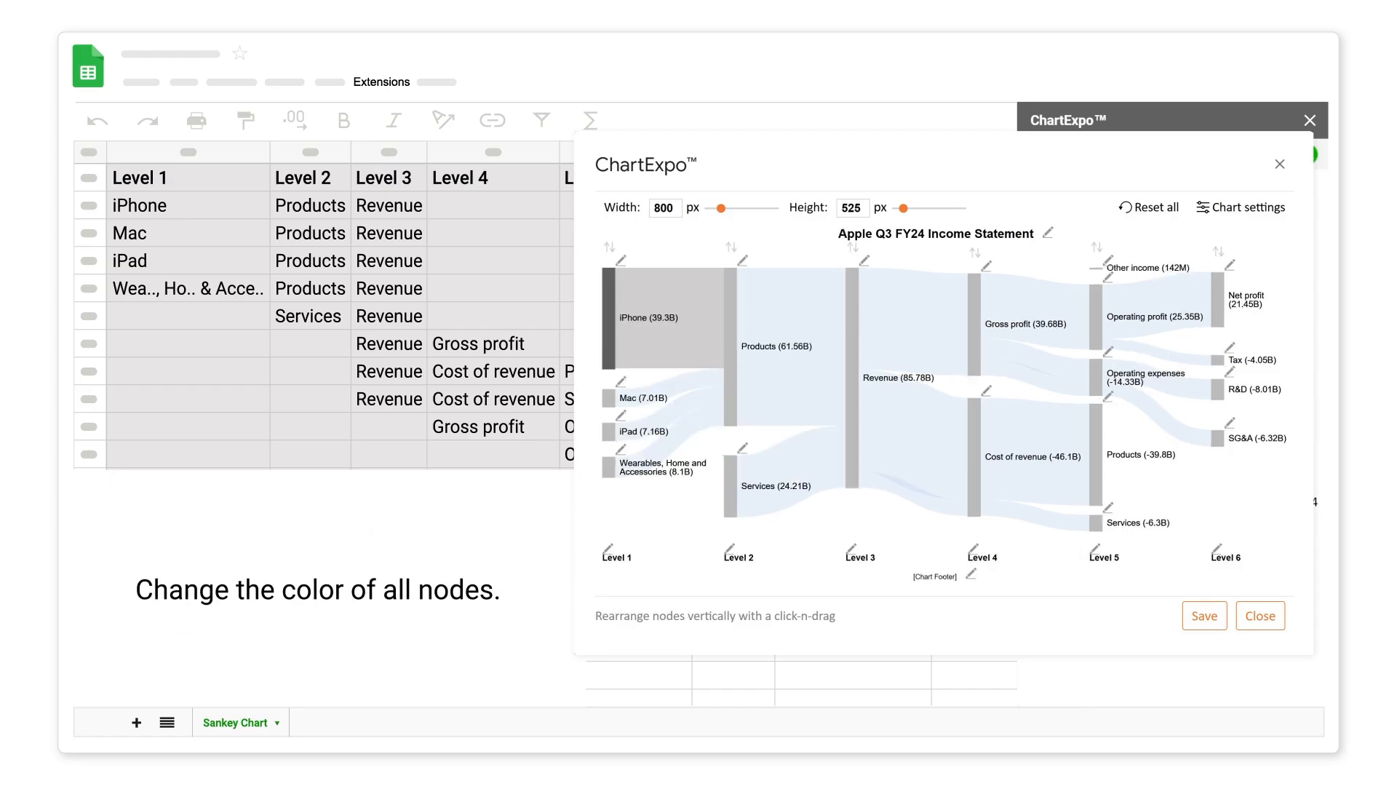
- Recolour individual nodes, starting with Mac, iPad and iPhone
left_click(620, 382)
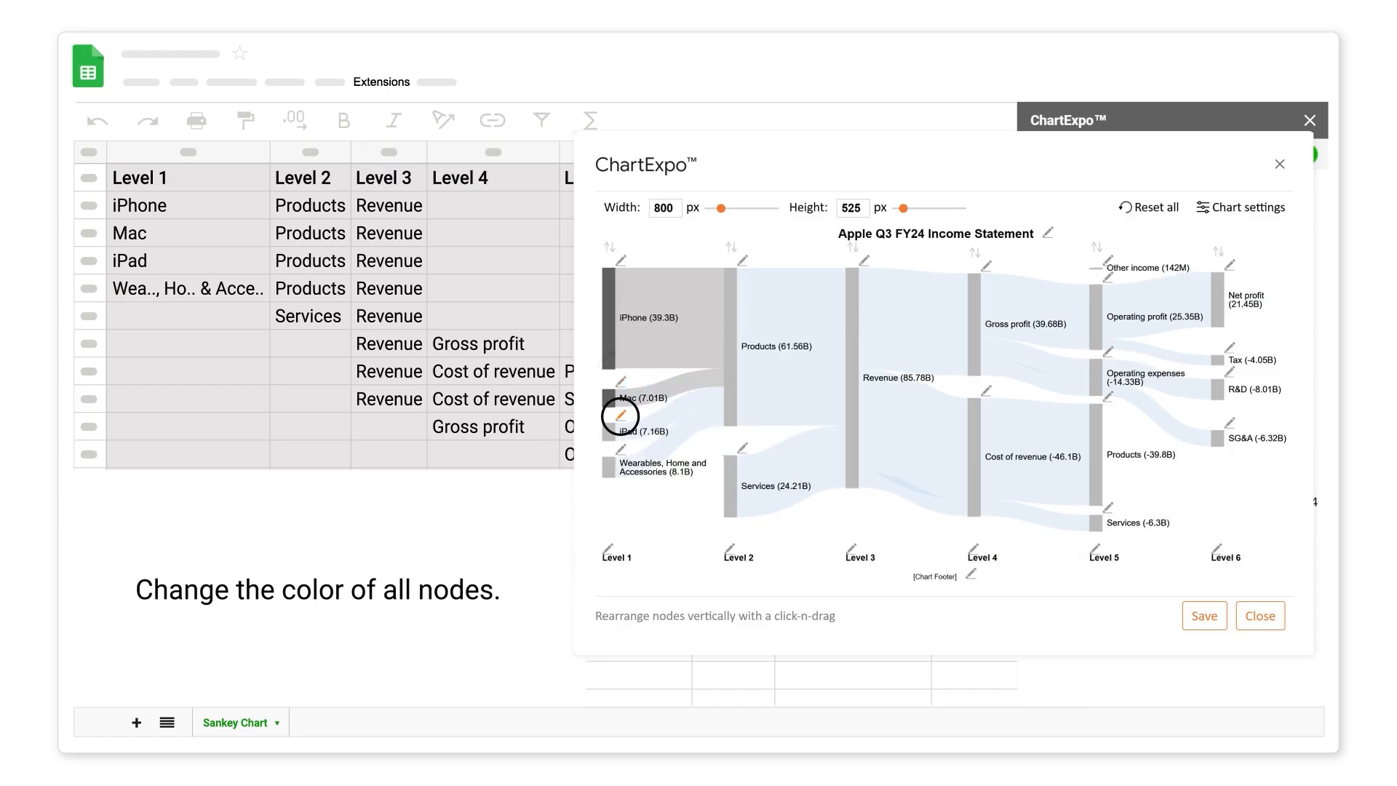
left_click(620, 416)
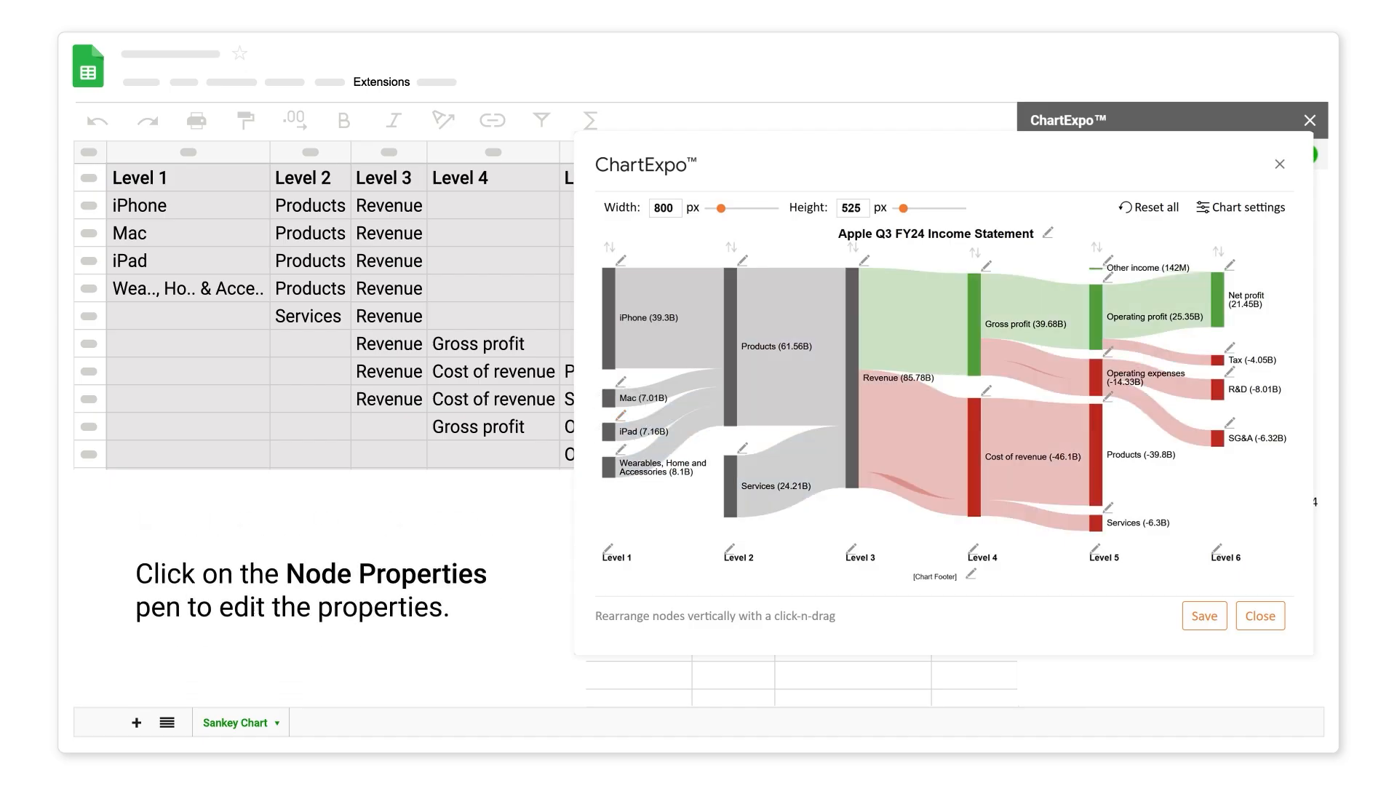
left_click(620, 265)
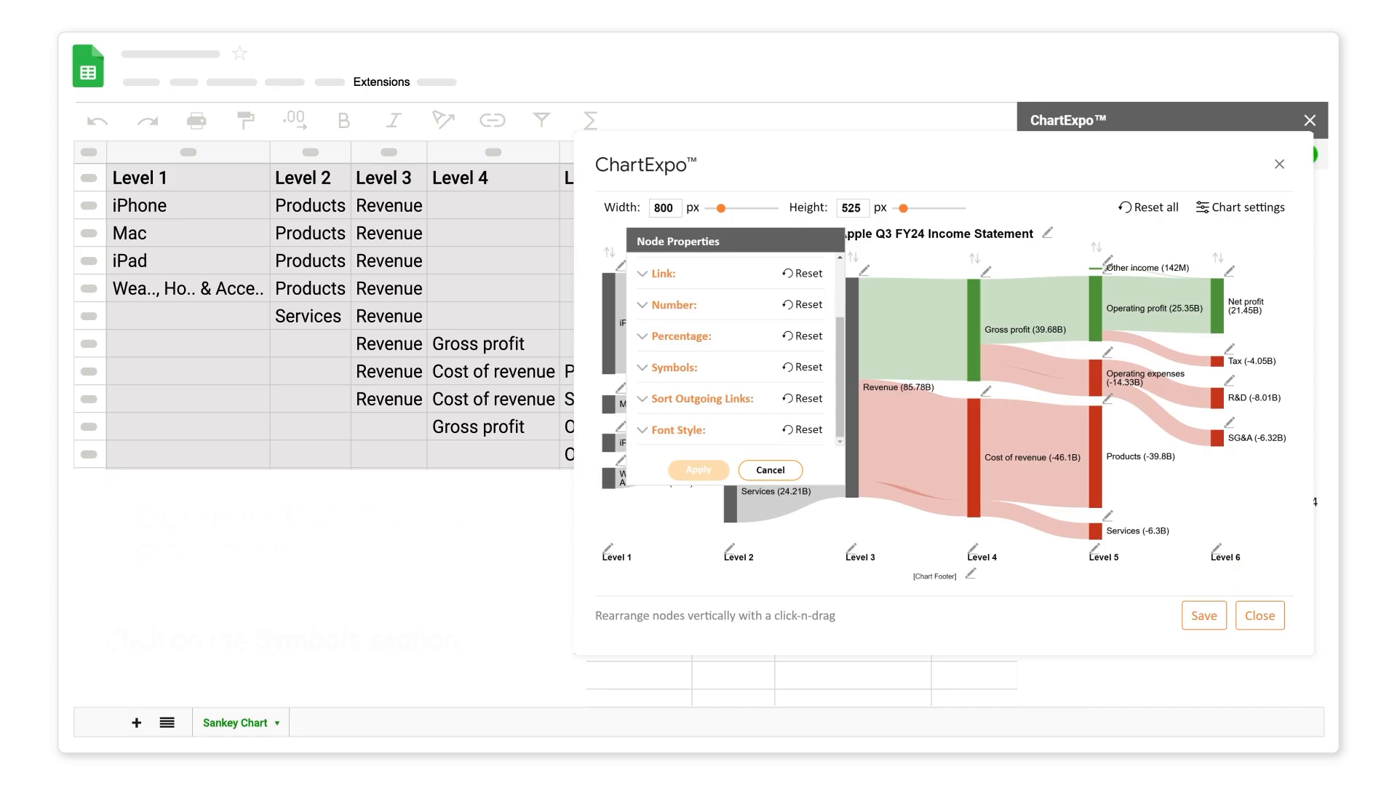
- Hide parentheses for all numbers and add a $ prefix, e.g. iPhone $39.3B
left_click(641, 368)
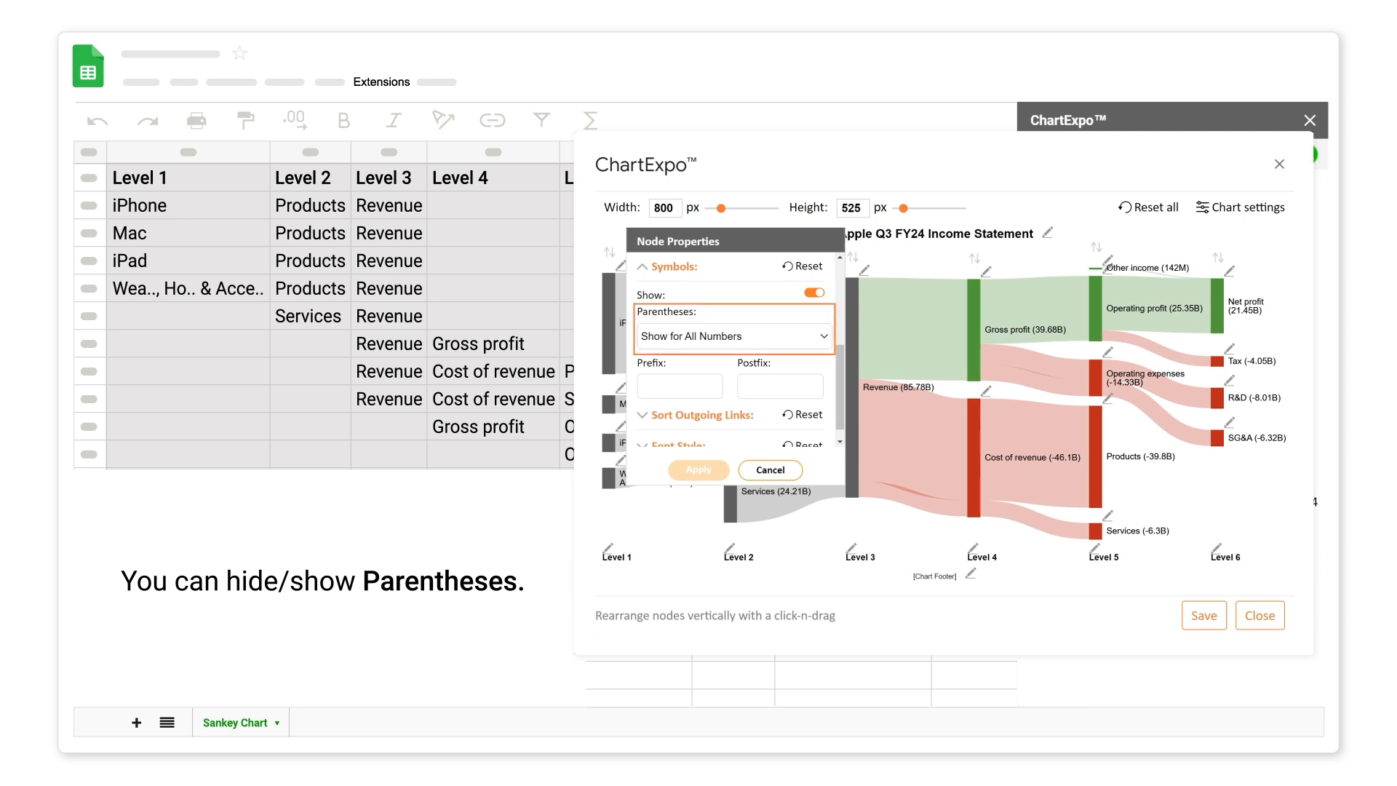
left_click(824, 337)
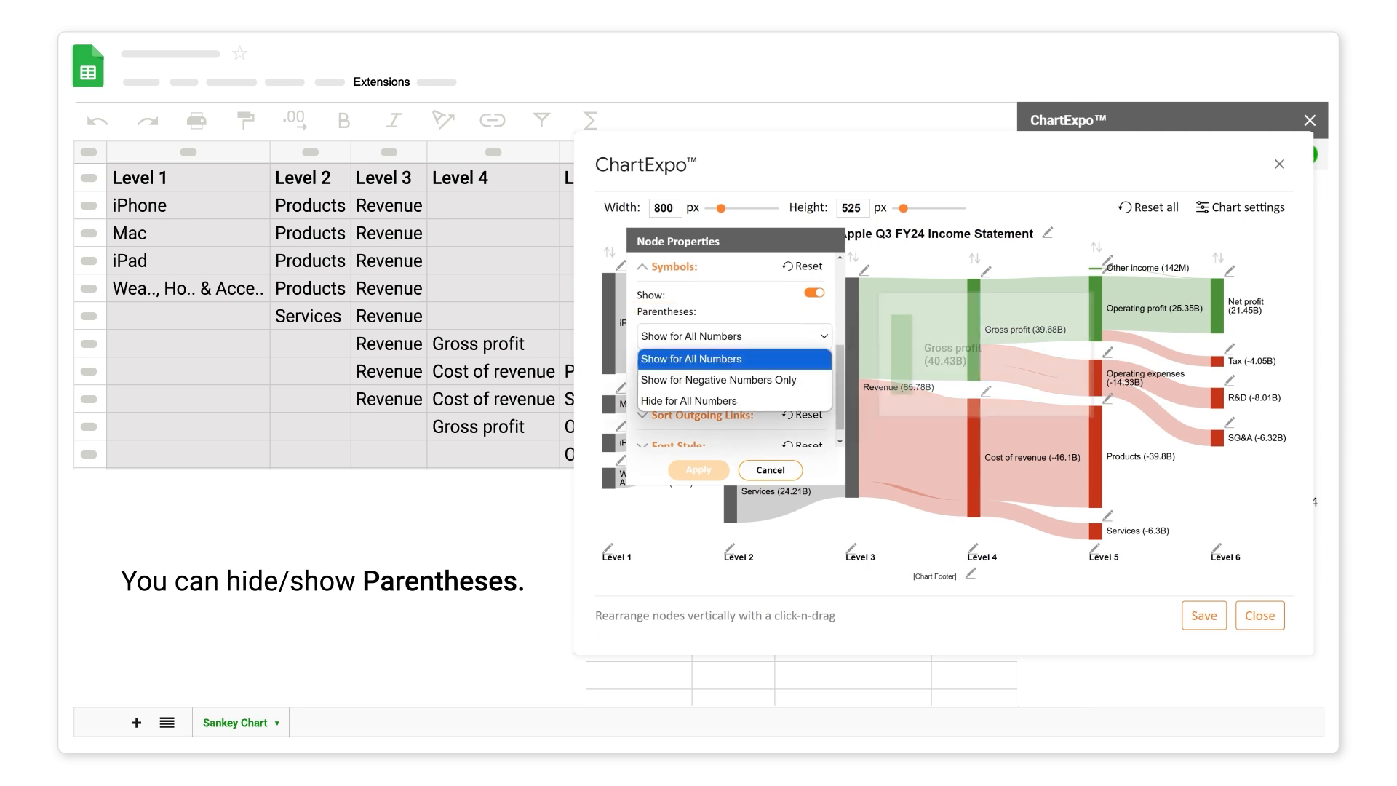
left_click(688, 400)
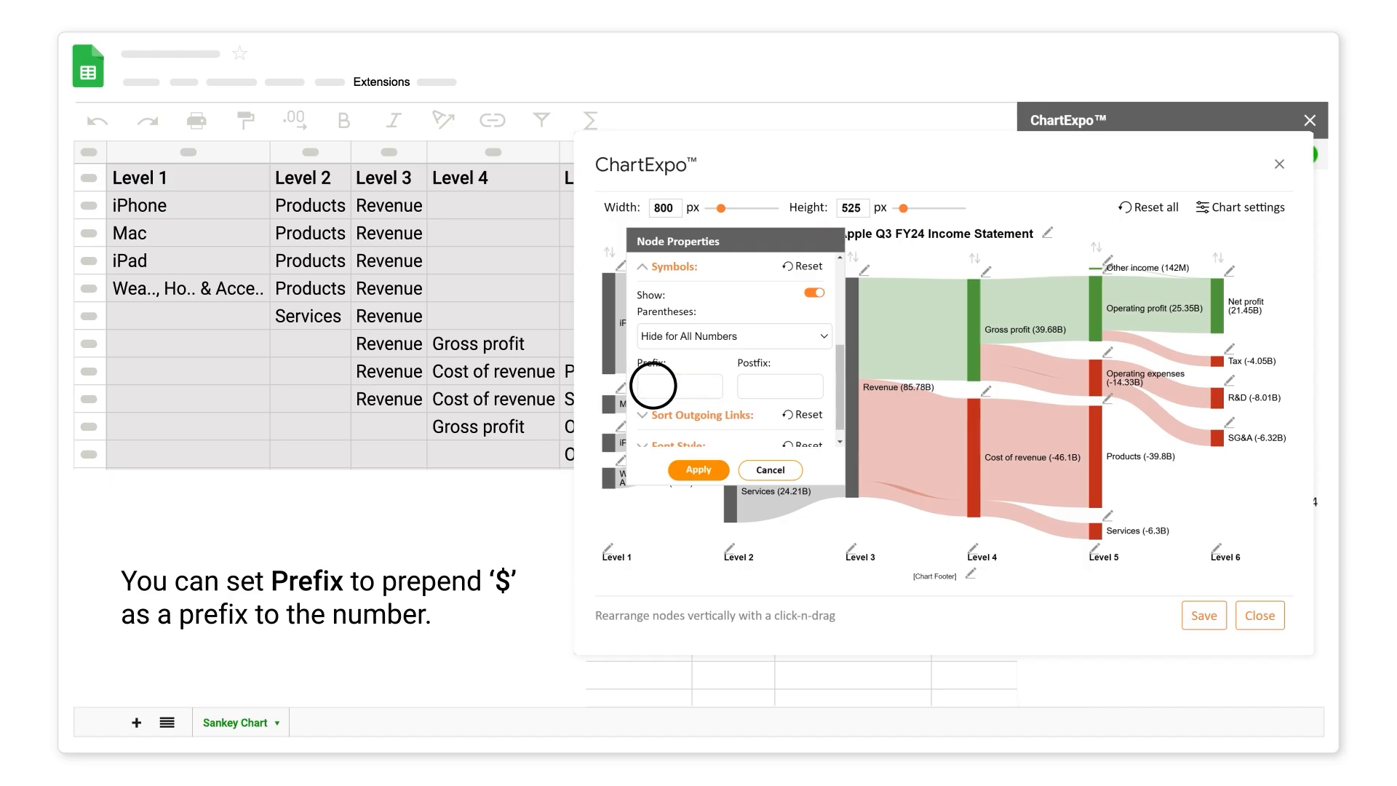
left_click(654, 386)
type("$")
left_click(700, 471)
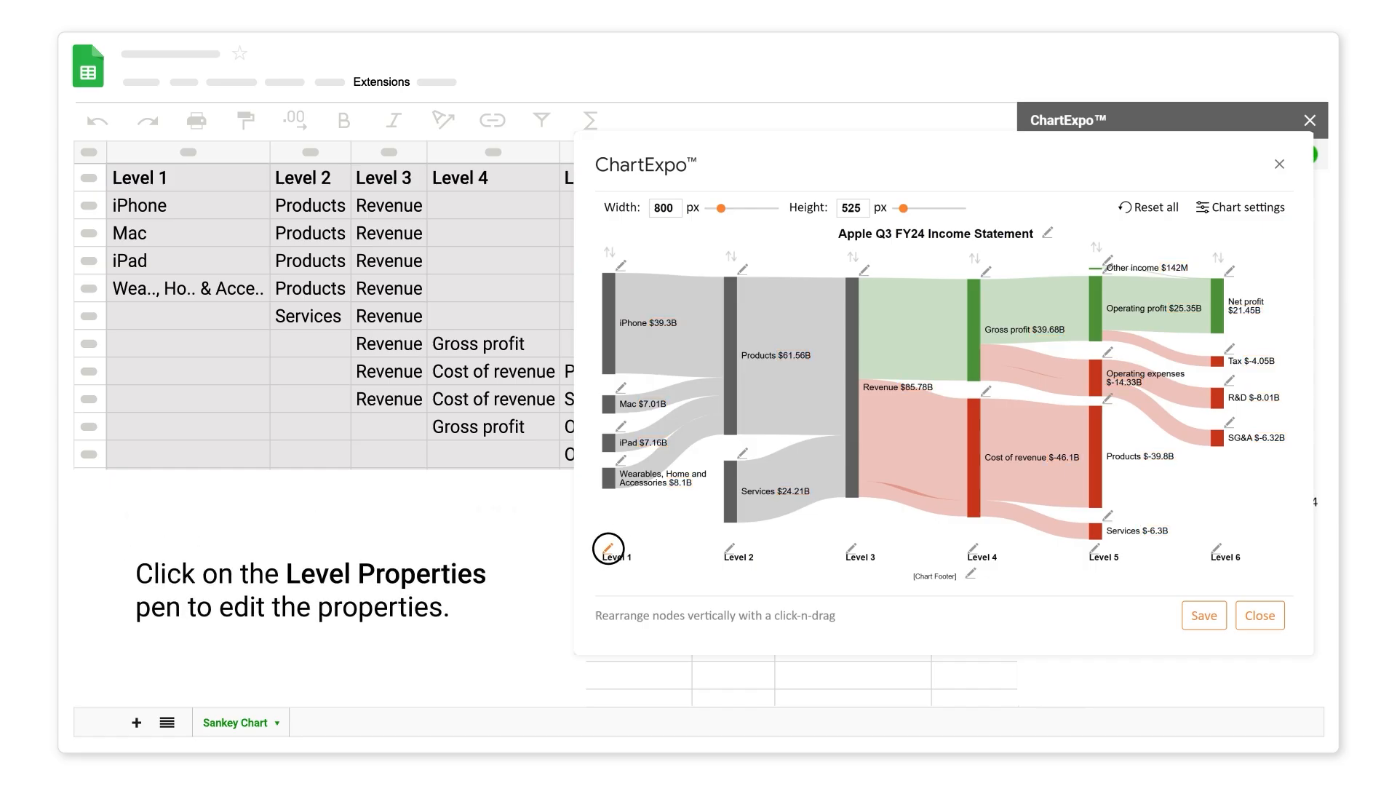
- Switch off Show for the level label text in Level Properties
left_click(609, 548)
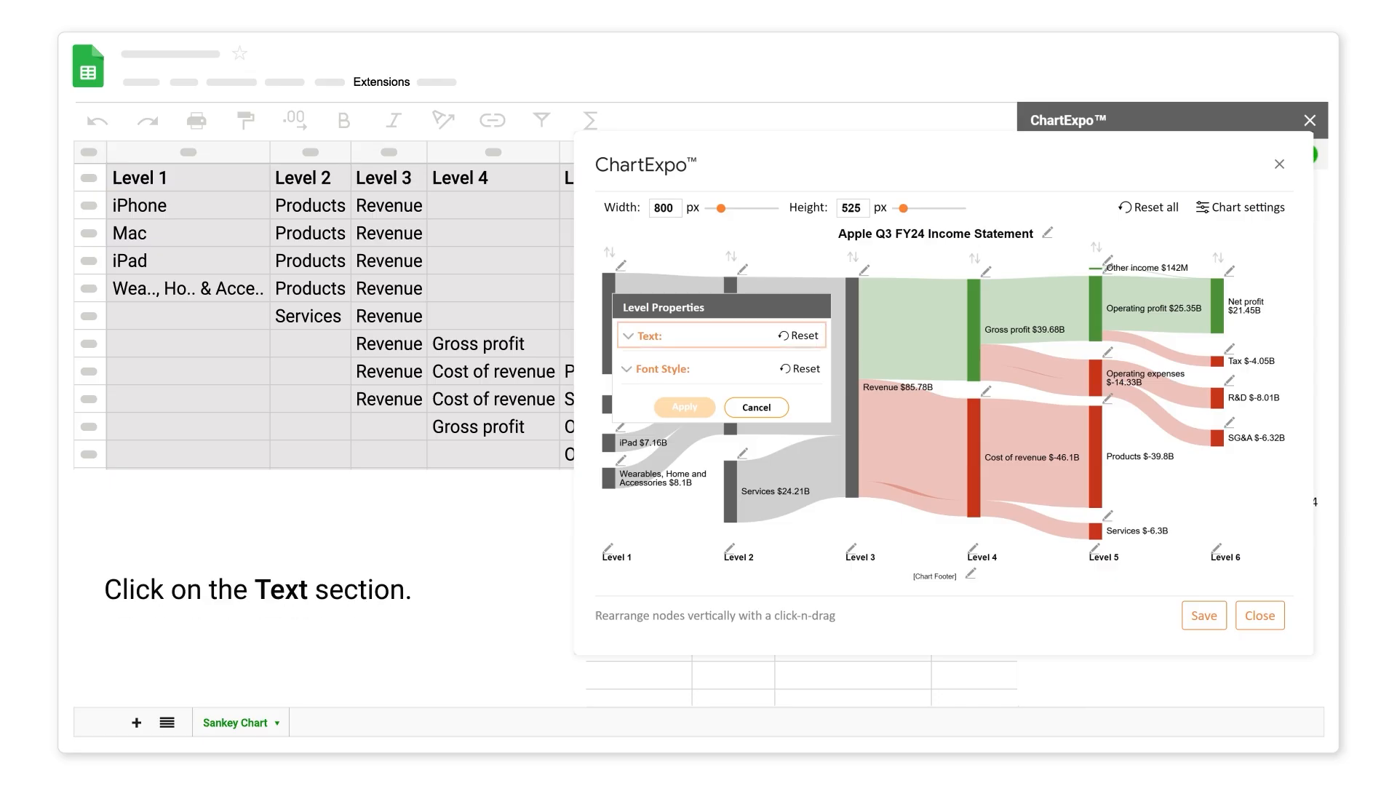
left_click(627, 337)
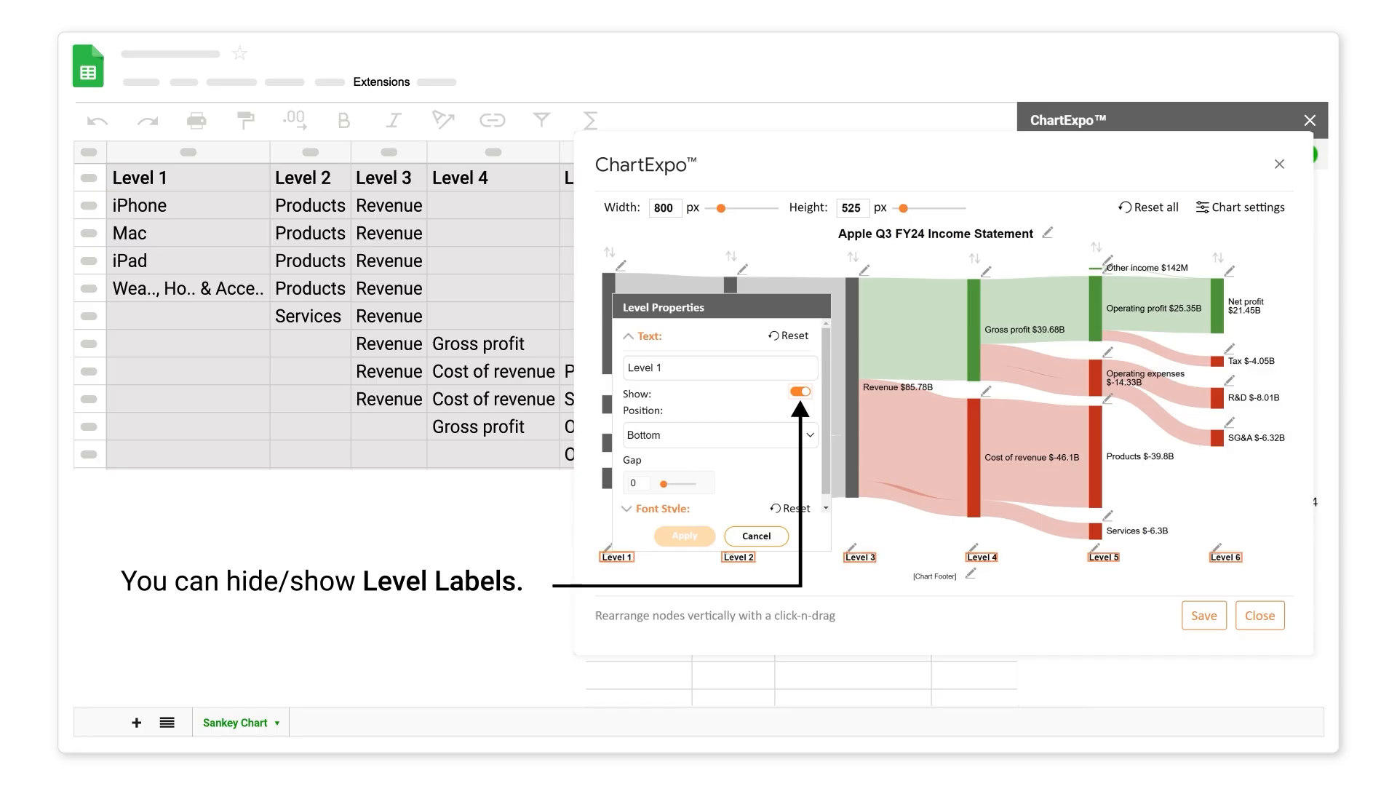
left_click(800, 391)
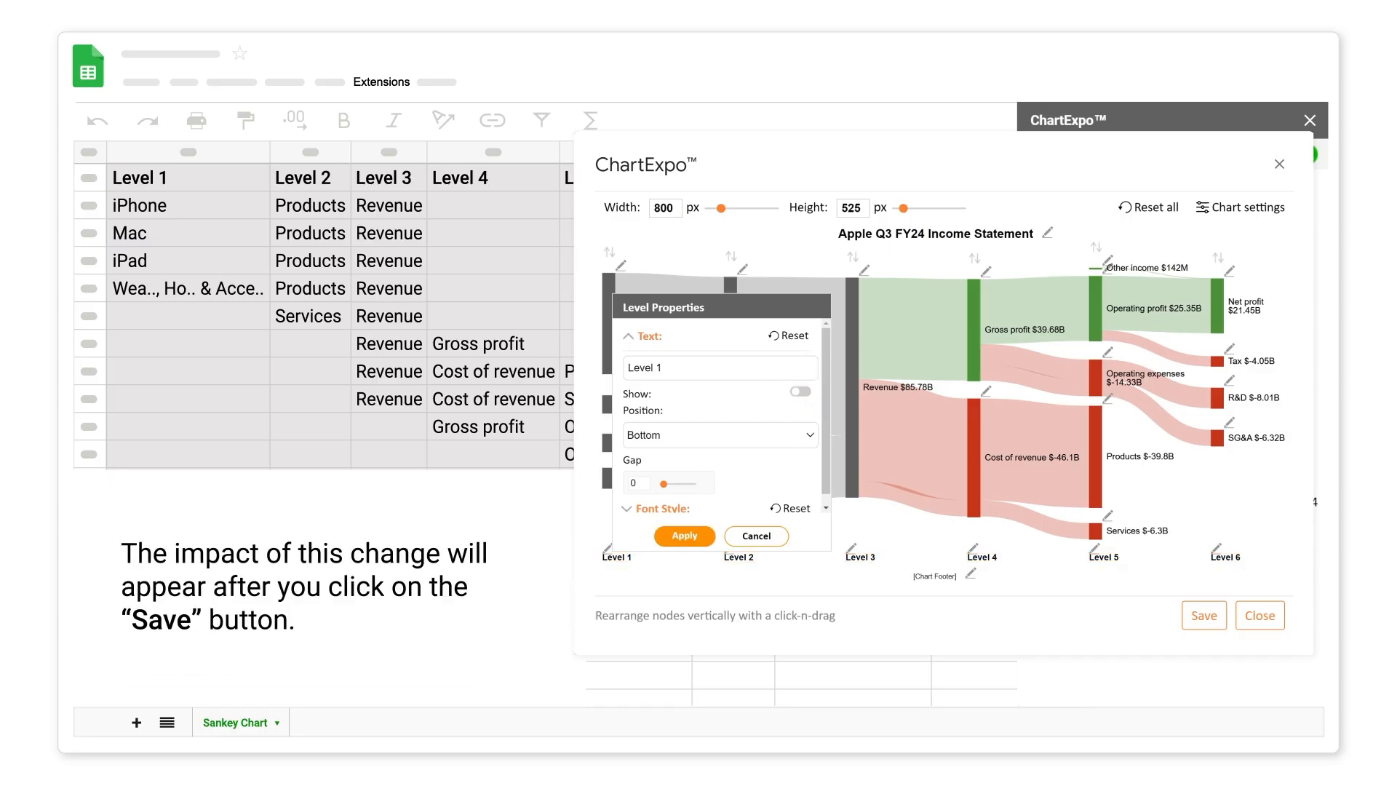
left_click(684, 536)
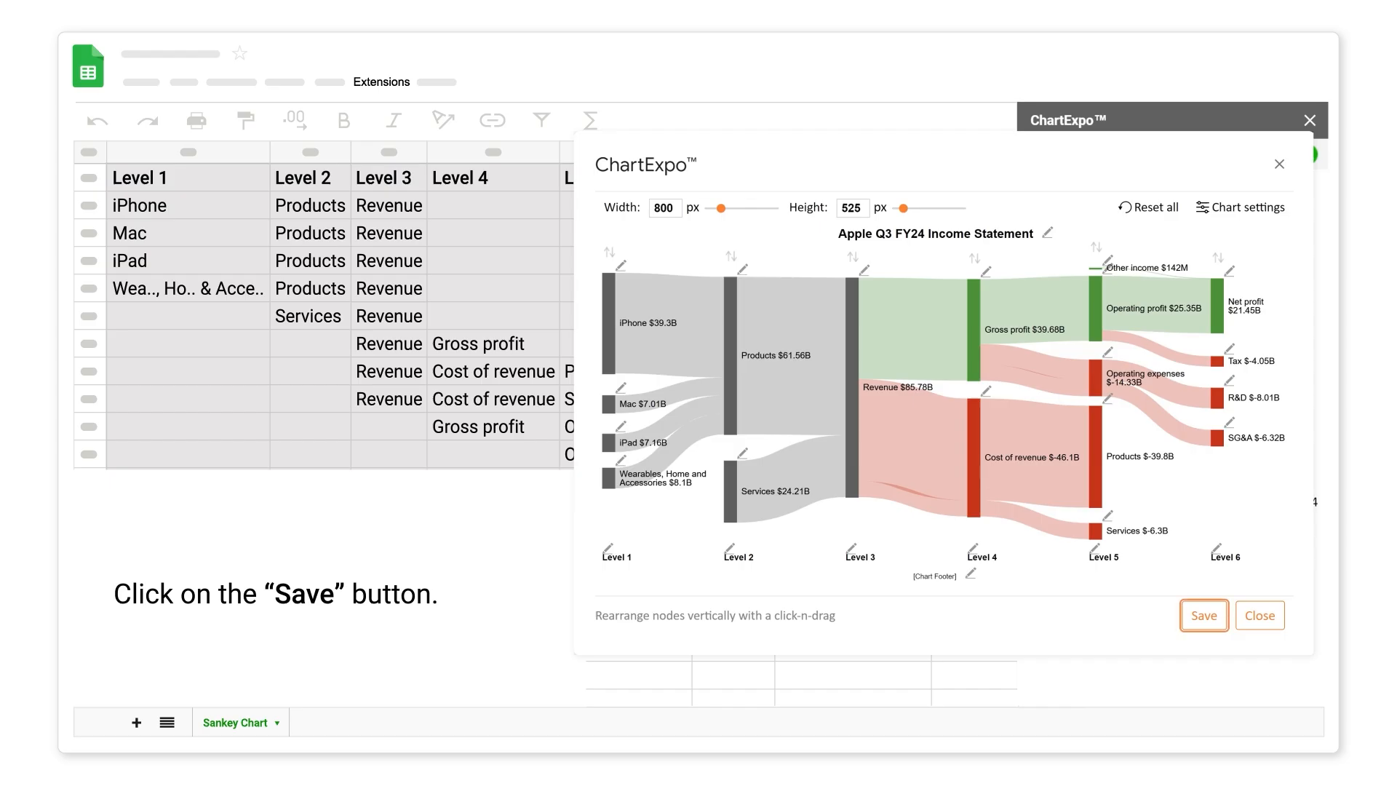
- Save the Sankey chart and export it as a JPG image
left_click(1204, 615)
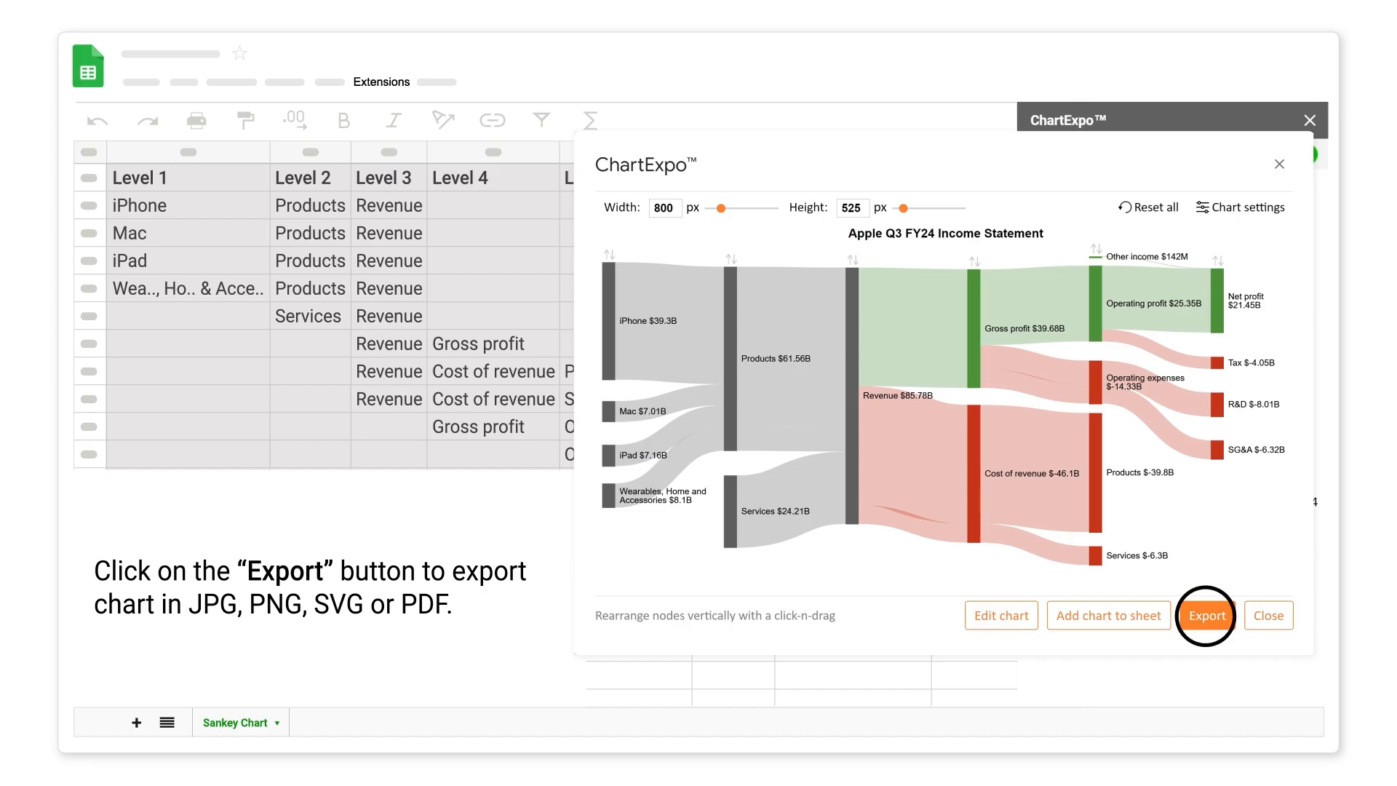
left_click(1207, 615)
left_click(1097, 521)
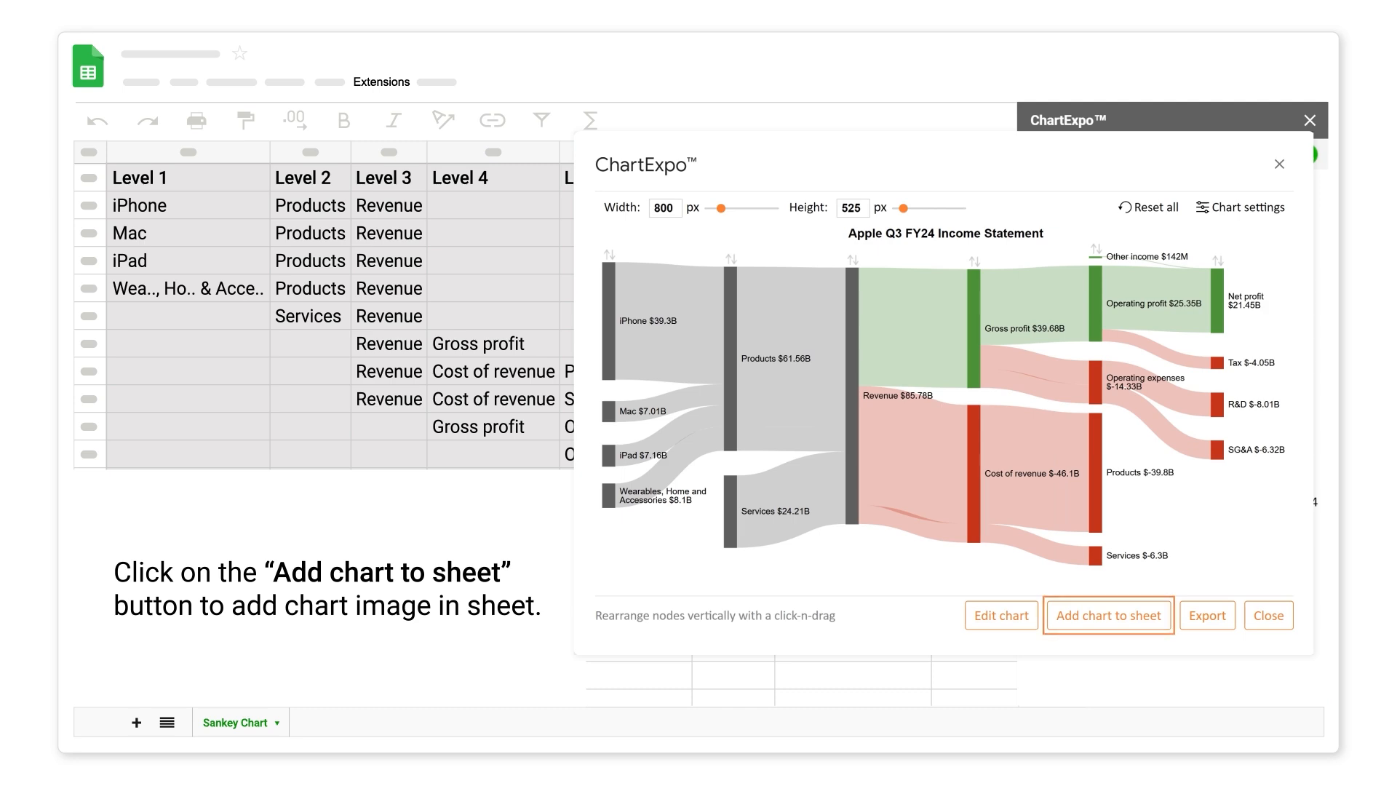
- Add the chart image to the sheet and reopen the ChartExpo sidebar
left_click(1105, 616)
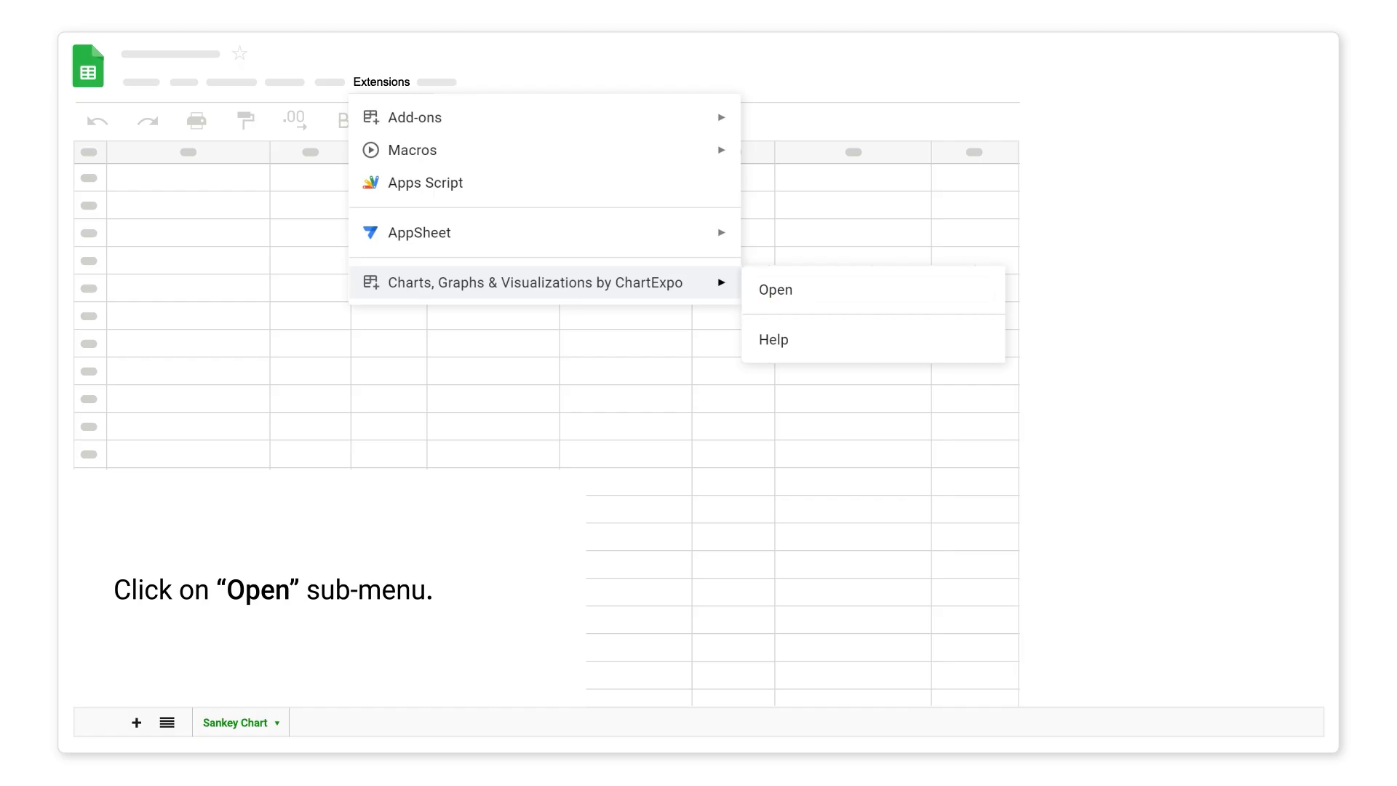
left_click(776, 290)
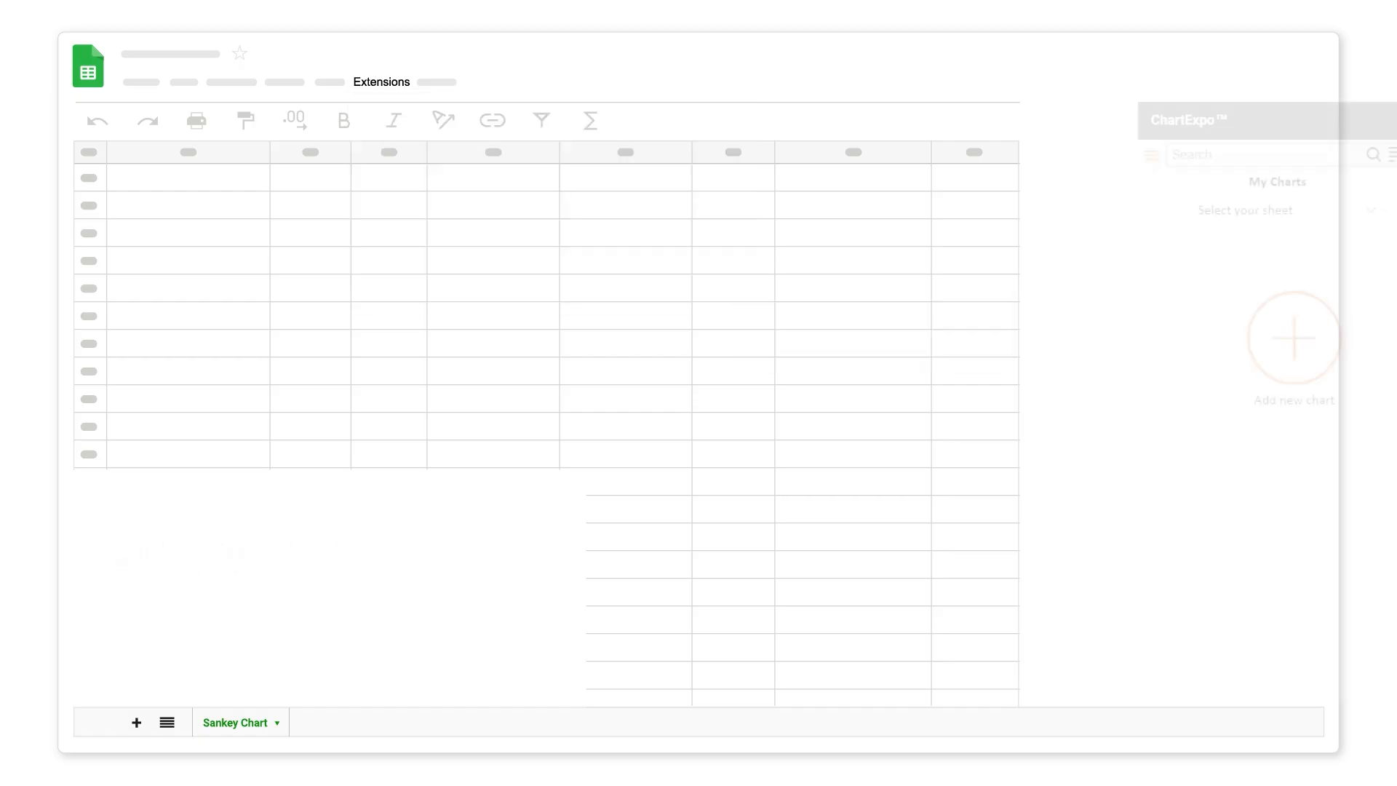